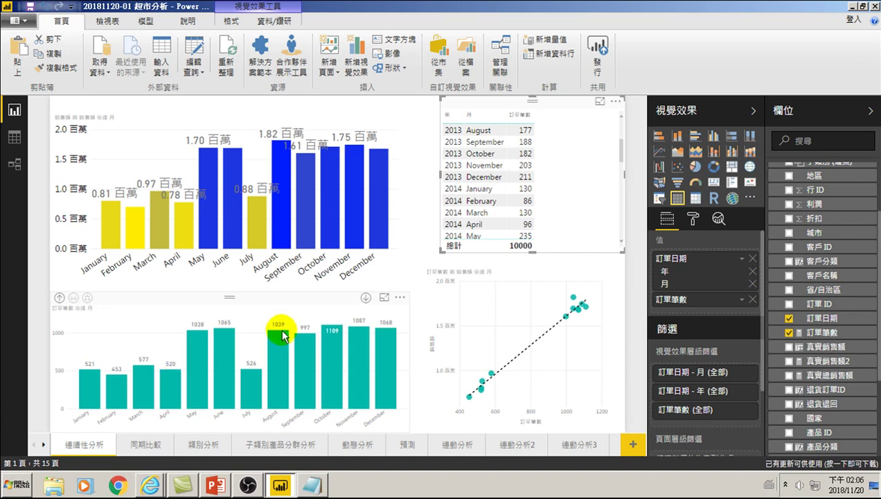
# Step: Show the 訂單筆數 measure's DAX formula, COUNT('訂單'[訂單日期]), then return to the report canvas unchanged
pyautogui.click(824, 334)
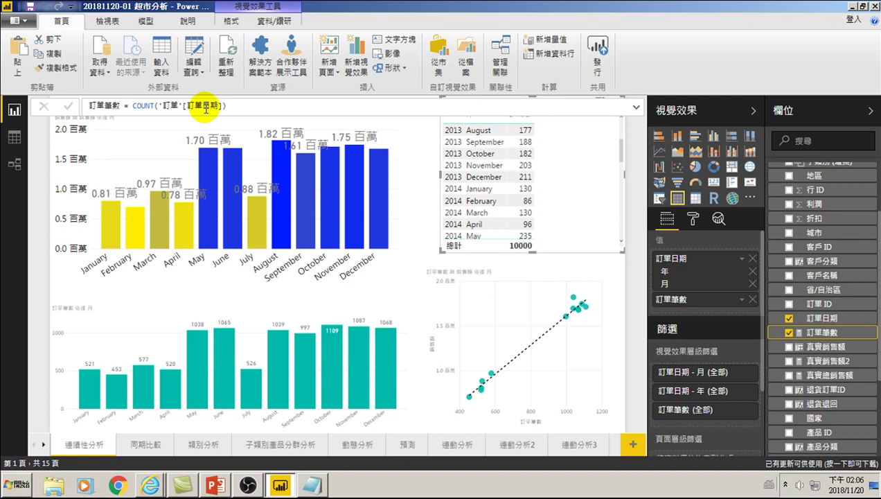
pyautogui.click(137, 236)
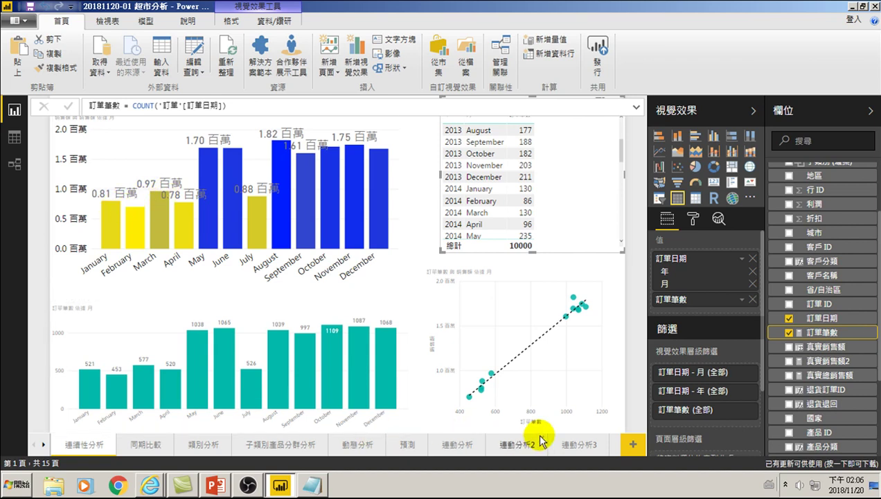
# Step: Duplicate the 連續性分析 page and rename the copy 連續性分析-客戶
pyautogui.rightClick(84, 444)
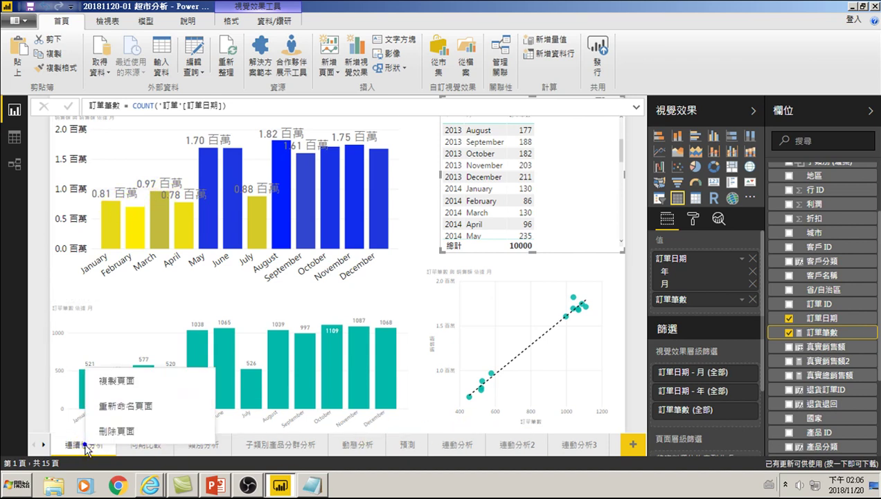
pyautogui.click(108, 382)
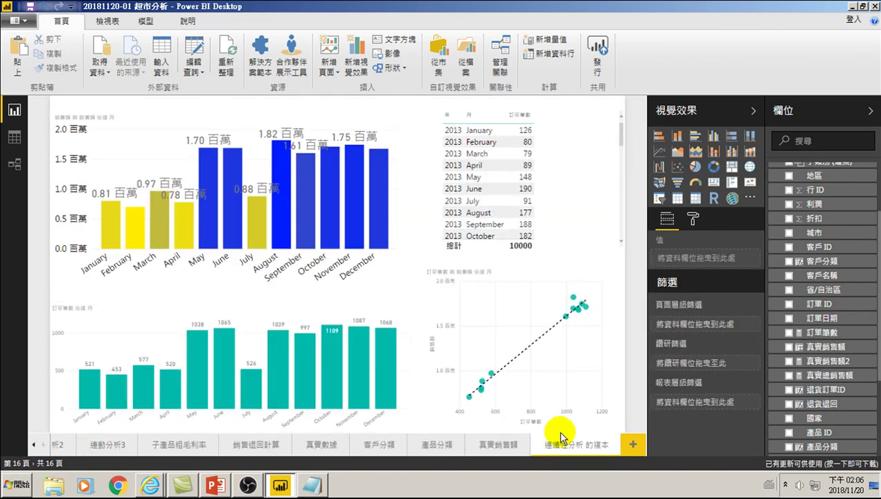
pyautogui.doubleClick(565, 445)
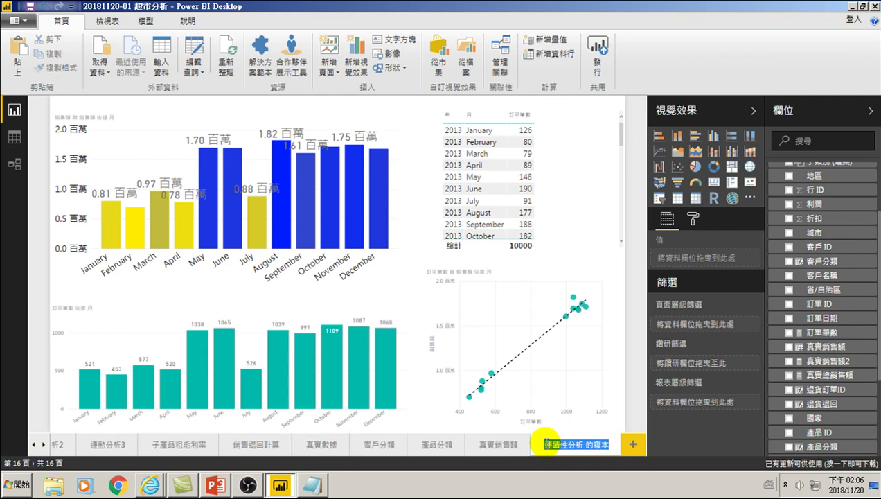
pyautogui.moveTo(581, 445); pyautogui.dragTo(609, 445)
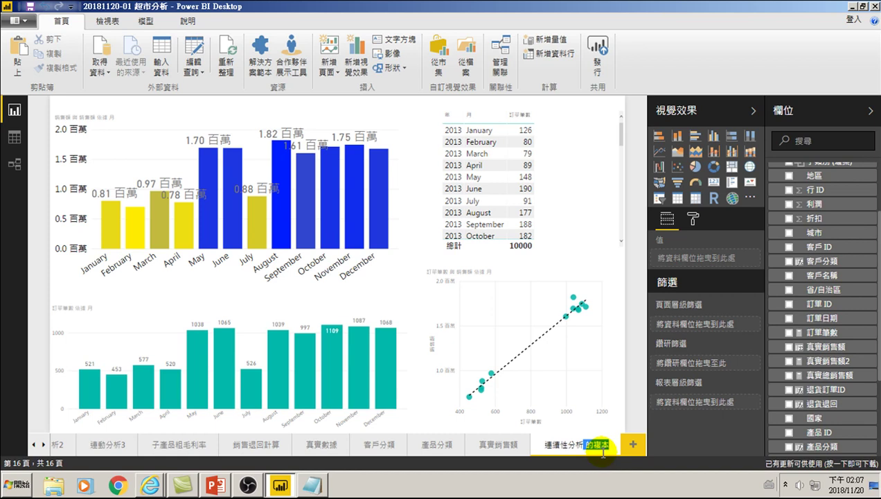
pyautogui.press('BackSpace')
pyautogui.write('-')
pyautogui.hotkey('ctrl', 'space')
pyautogui.write('散')
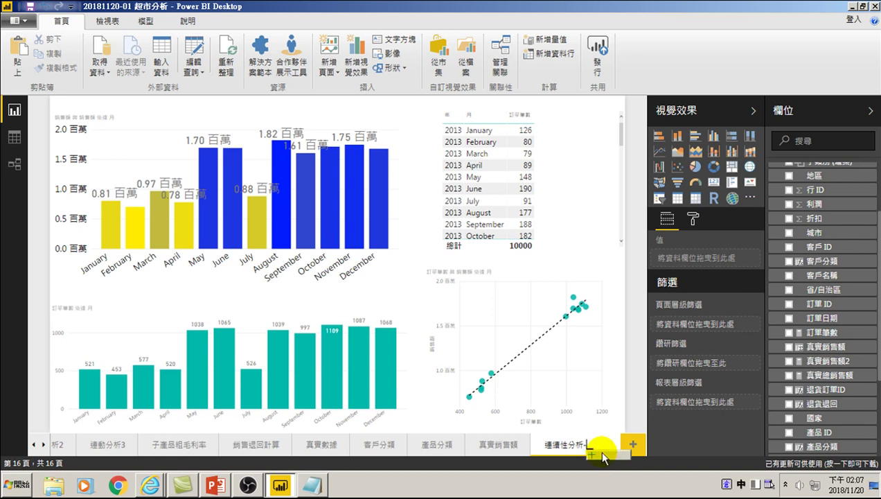
pyautogui.write('戶')
pyautogui.hotkey('ctrl', 'space')
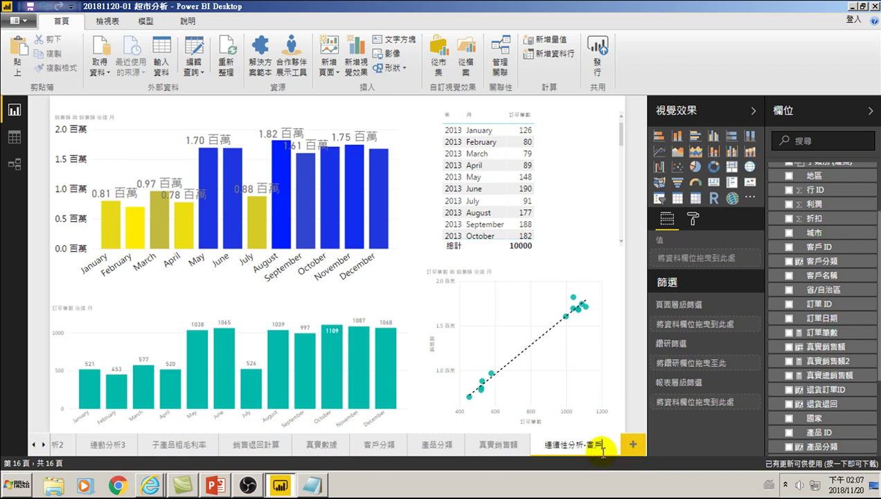
pyautogui.press('Return')
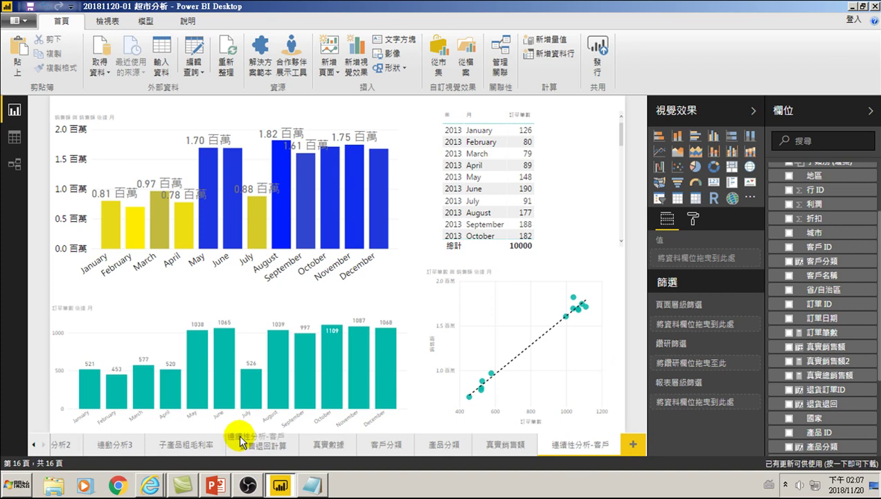
# Step: Drag the 連續性分析-客戶 tab toward the front of the page tabs
pyautogui.moveTo(77, 450); pyautogui.dragTo(67, 441)
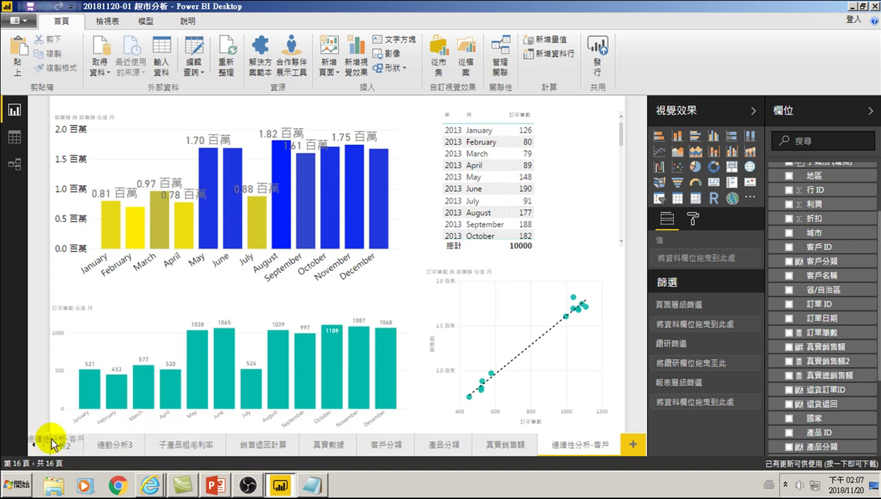
pyautogui.moveTo(68, 442); pyautogui.dragTo(82, 444)
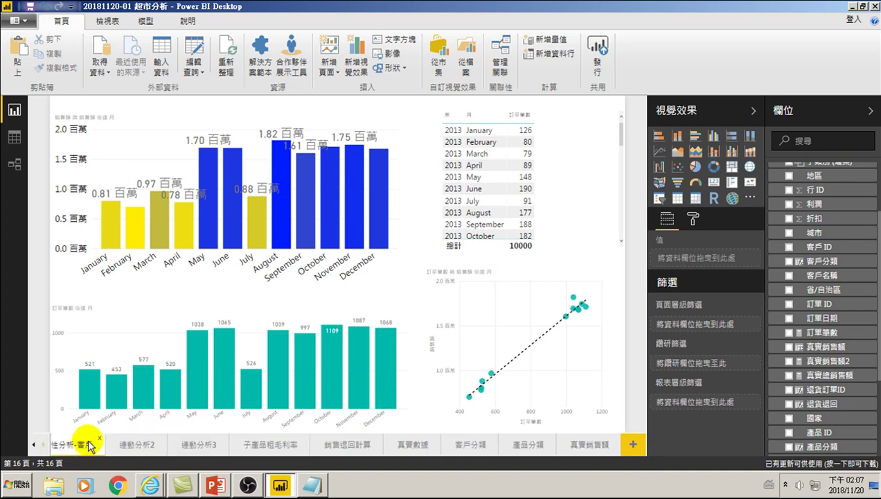
pyautogui.click(33, 444)
pyautogui.click(33, 444)
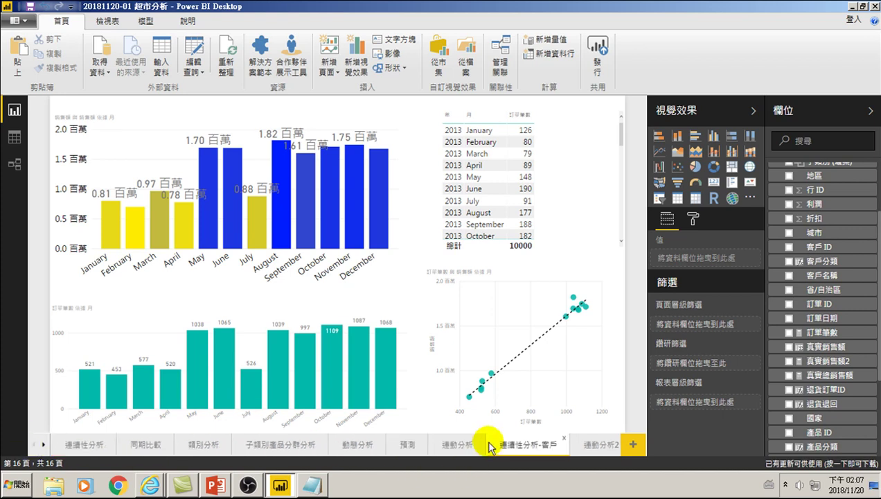
# Step: Drop the 連續性分析-客戶 tab right after 連續性分析, making it the report's second page
pyautogui.moveTo(528, 447); pyautogui.dragTo(122, 444)
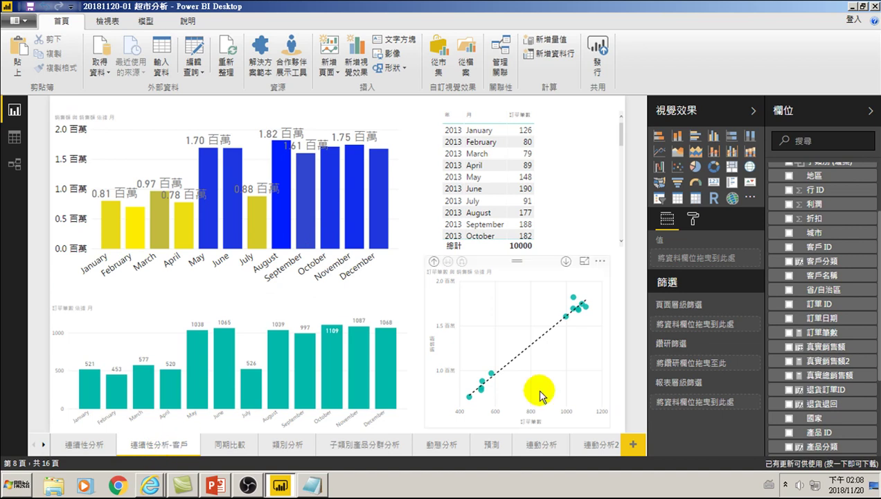
# Step: View the 客戶分類 column's 好客戶/壞客戶/一般客戶 formula, then open a field's context menu
pyautogui.click(823, 263)
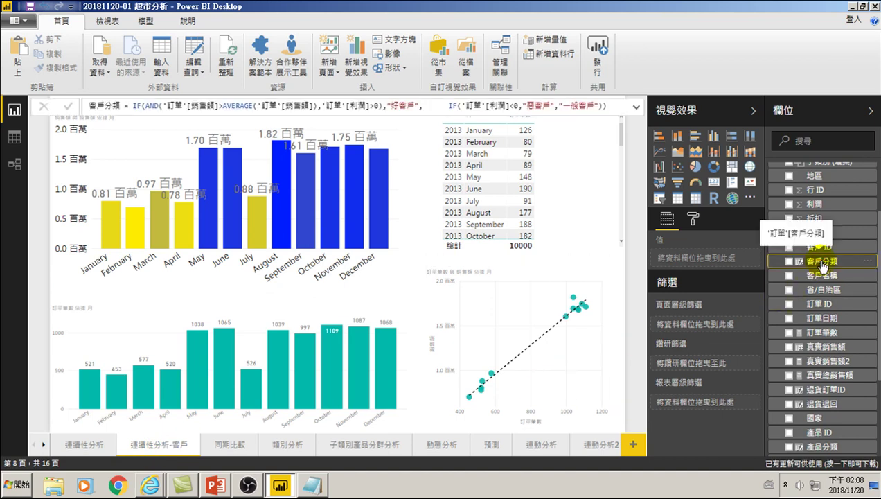
pyautogui.rightClick(820, 336)
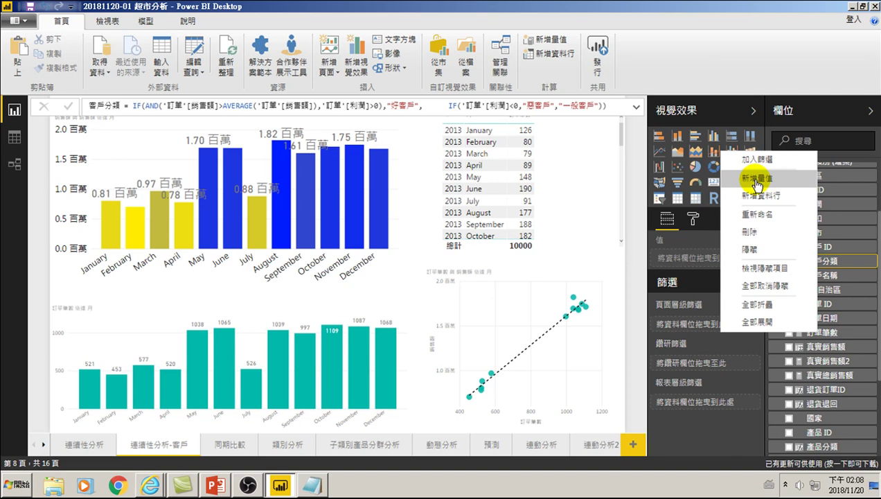
# Step: Create a new measure in the 訂單 table named 單一客戶次數
pyautogui.click(757, 181)
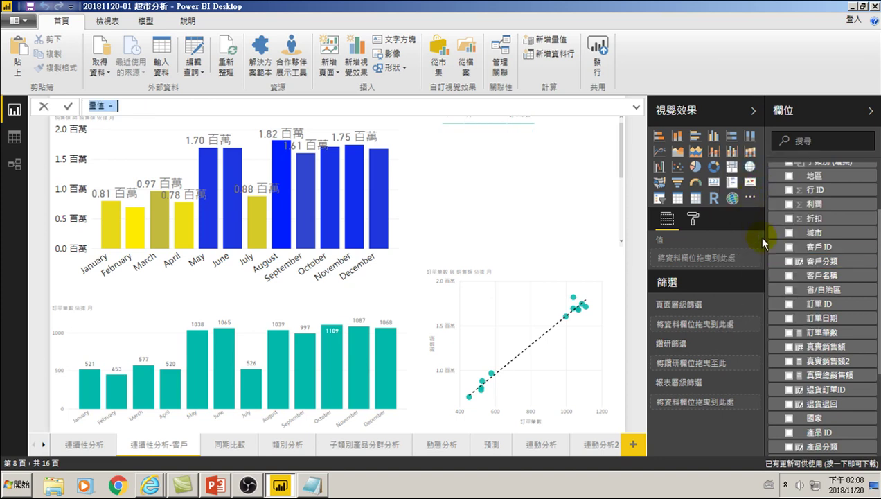
pyautogui.click(100, 105)
pyautogui.press('BackSpace')
pyautogui.press('BackSpace')
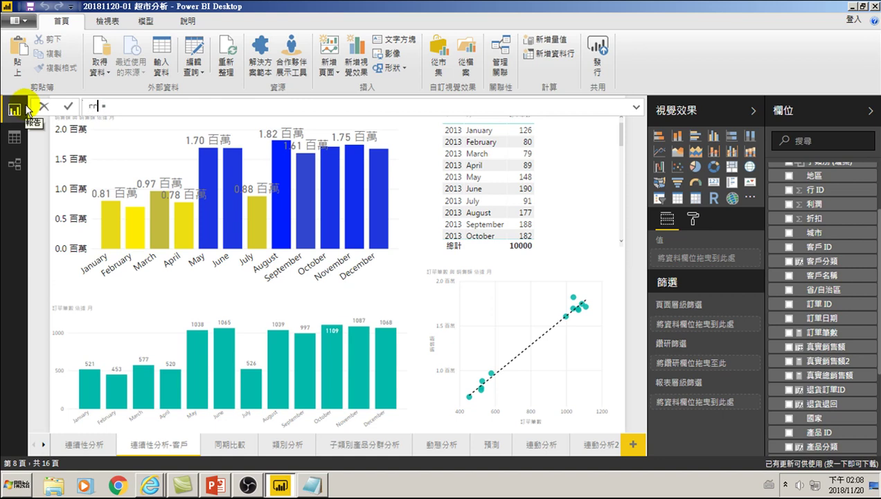
pyautogui.write('筆一')
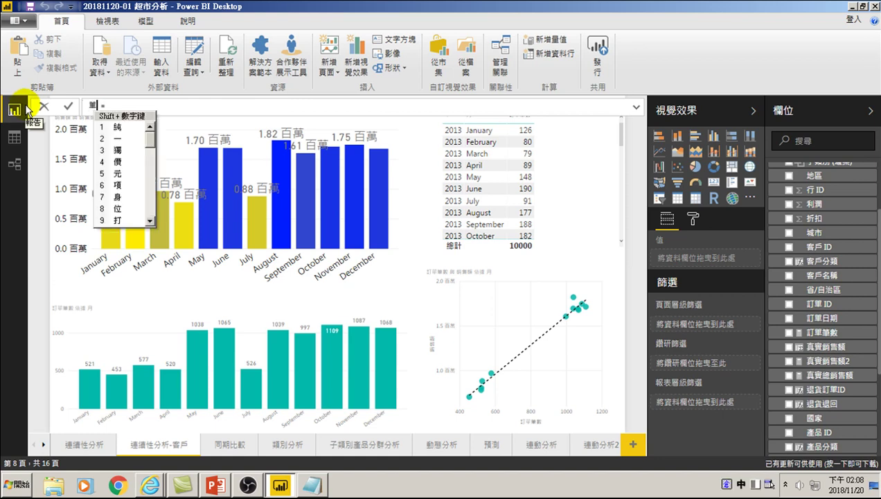
pyautogui.write('客戶')
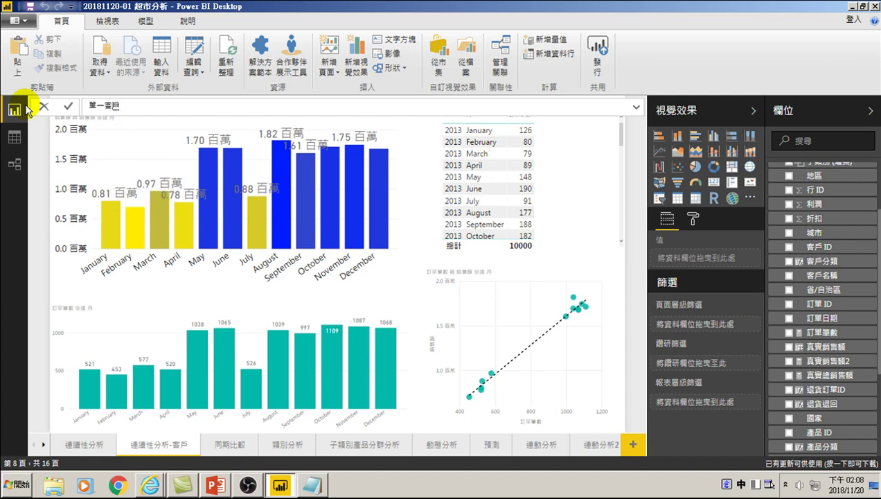
pyautogui.write('次數 =')
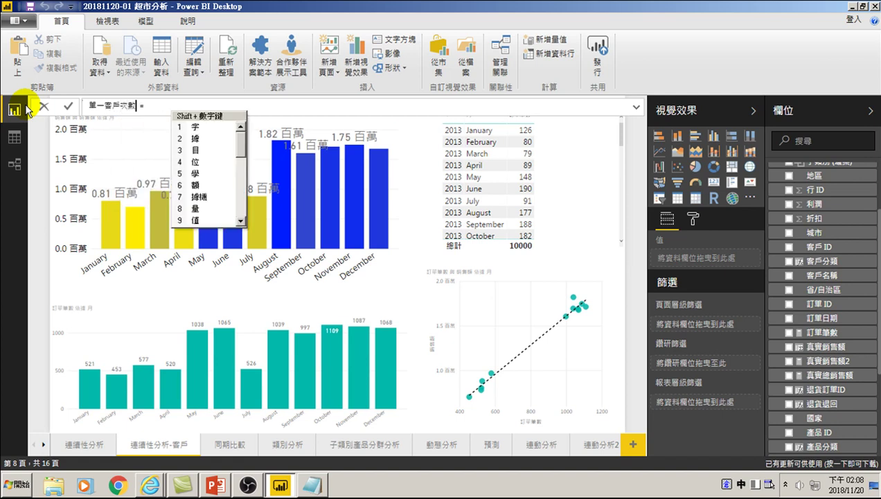
pyautogui.press('Escape')
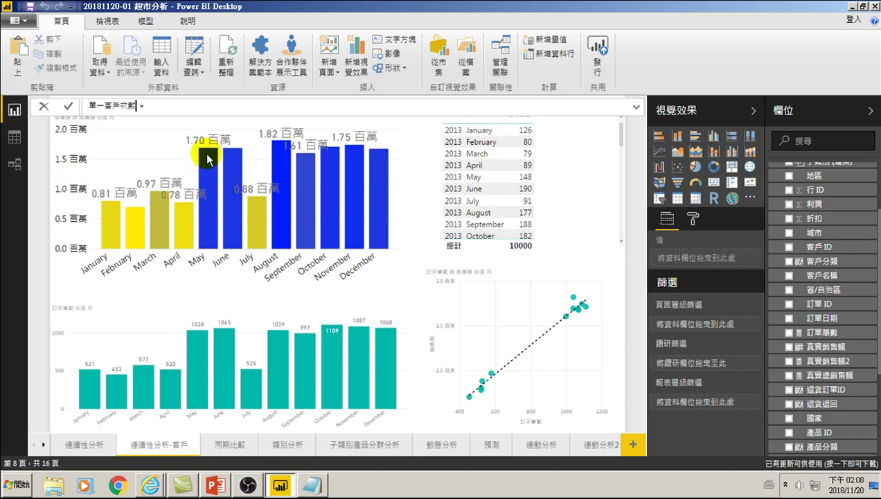
pyautogui.click(341, 158)
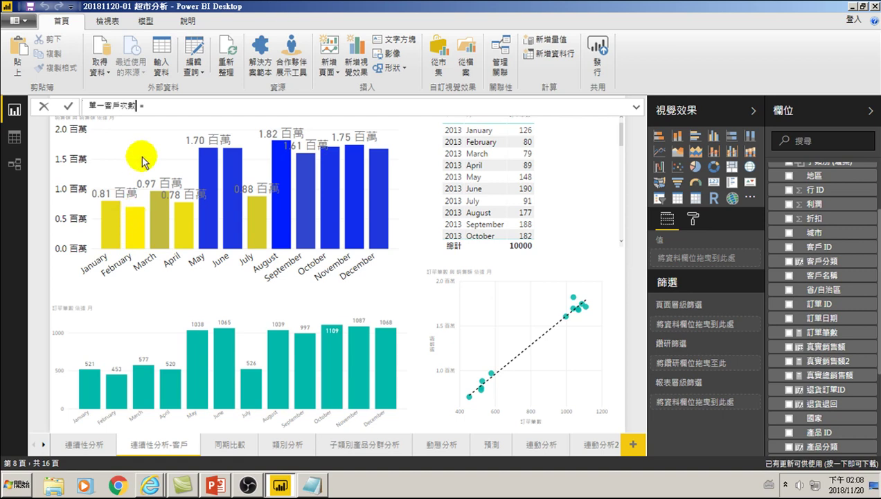
# Step: Define the measure's formula as COUNT('訂單'[客戶名稱])
pyautogui.click(154, 105)
pyautogui.write('c')
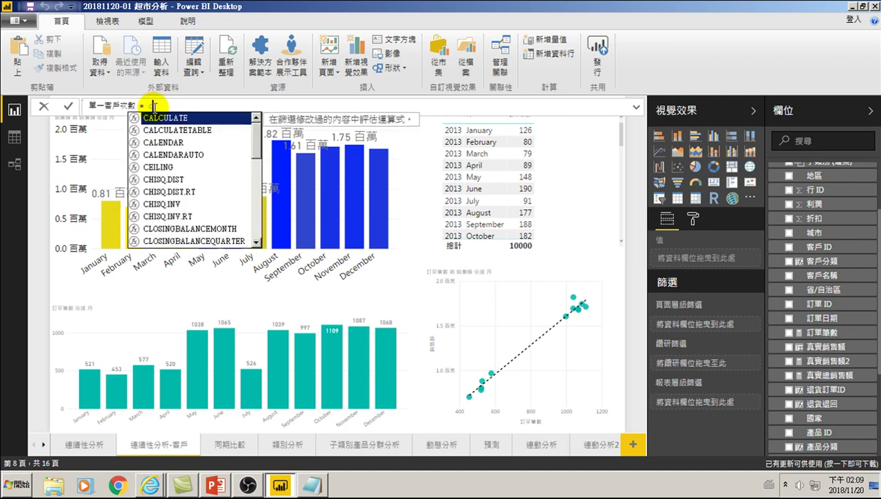
pyautogui.write('ou')
pyautogui.press('Down')
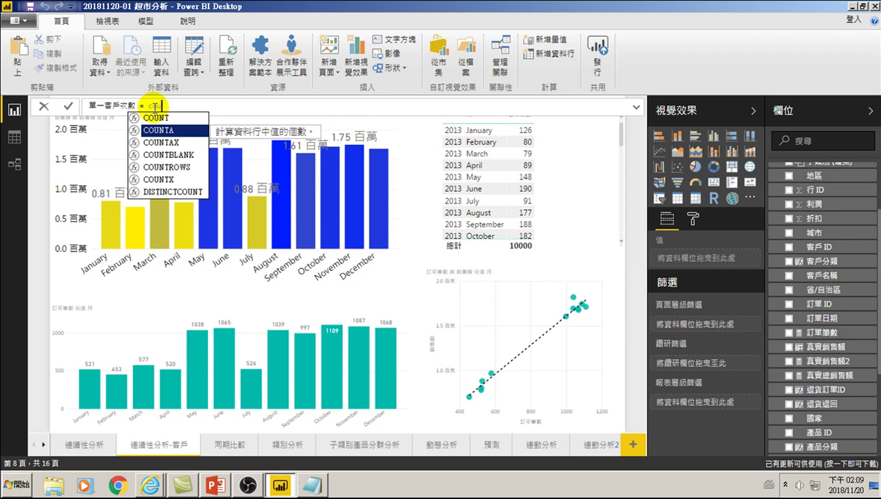
pyautogui.press('Down')
pyautogui.press('Down')
pyautogui.write('nt')
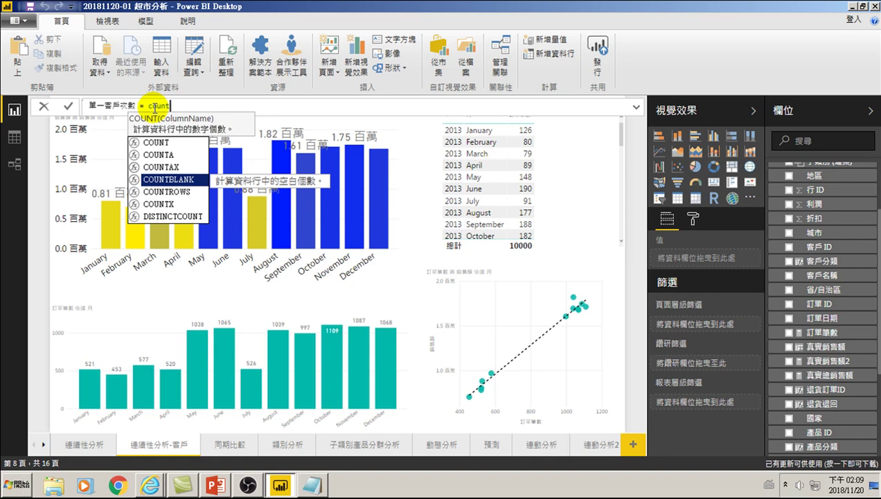
pyautogui.write('(')
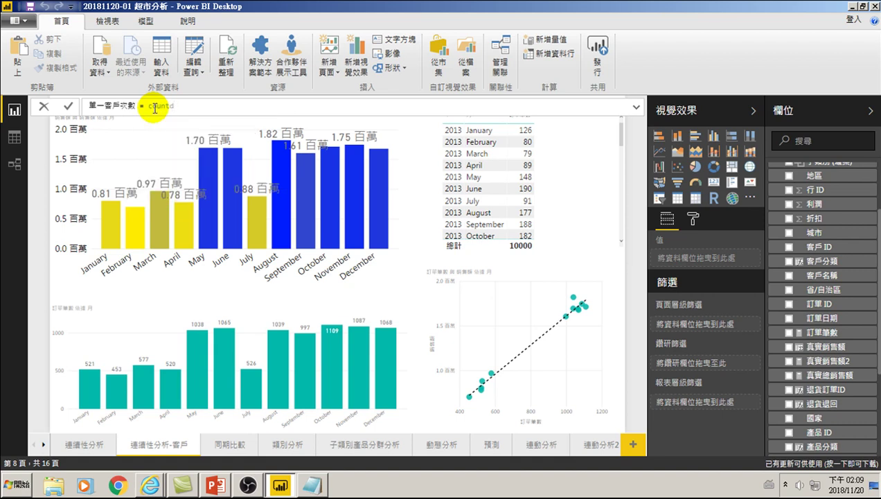
pyautogui.press('BackSpace')
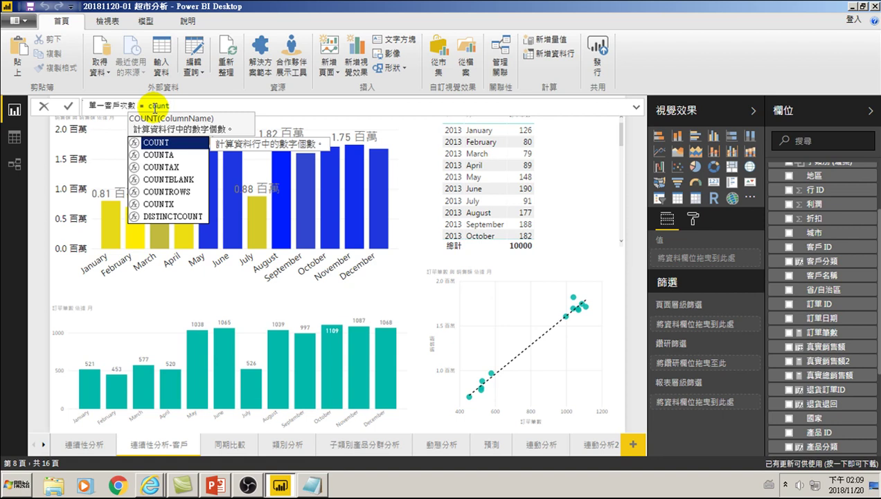
pyautogui.press('Tab')
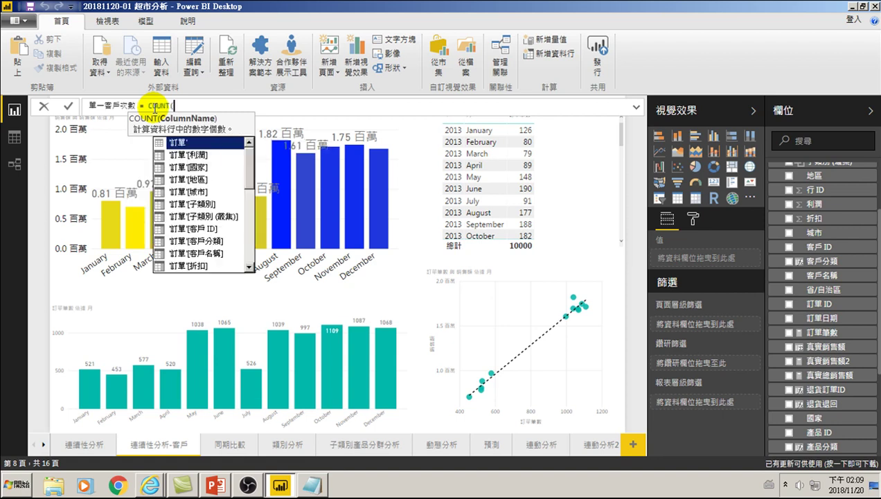
pyautogui.press('Down')
pyautogui.press('Down')
pyautogui.press('Down')
pyautogui.press('Down')
pyautogui.press('Down')
pyautogui.press('Down')
pyautogui.press('Down')
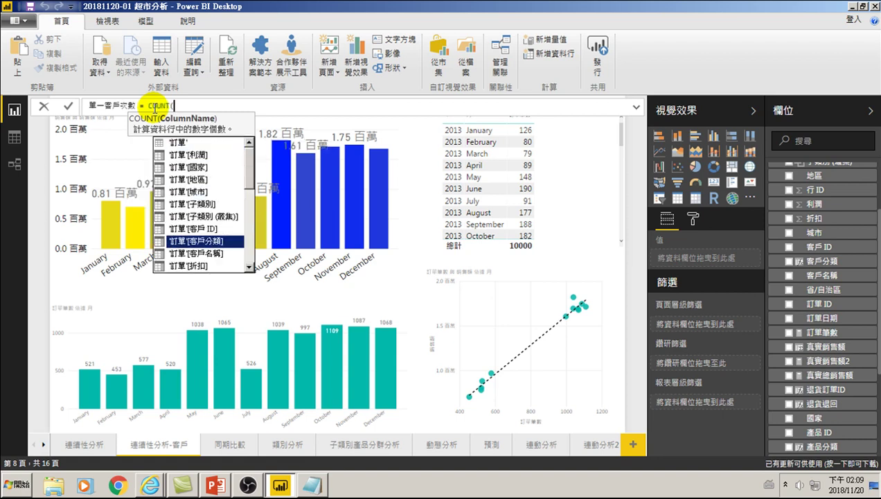
pyautogui.press('Down')
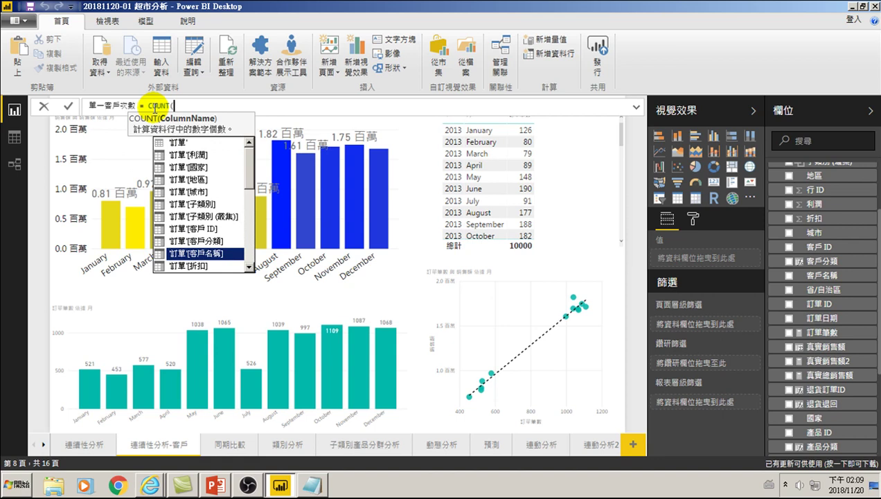
pyautogui.press('Tab')
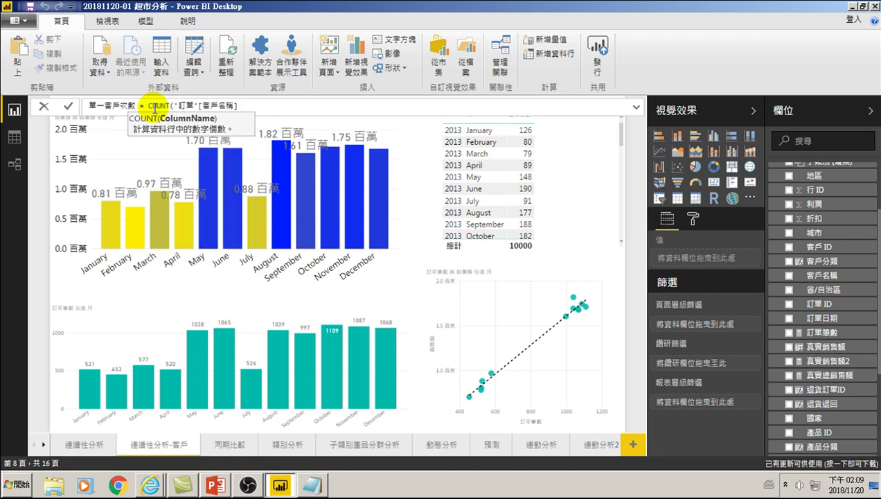
pyautogui.write(')')
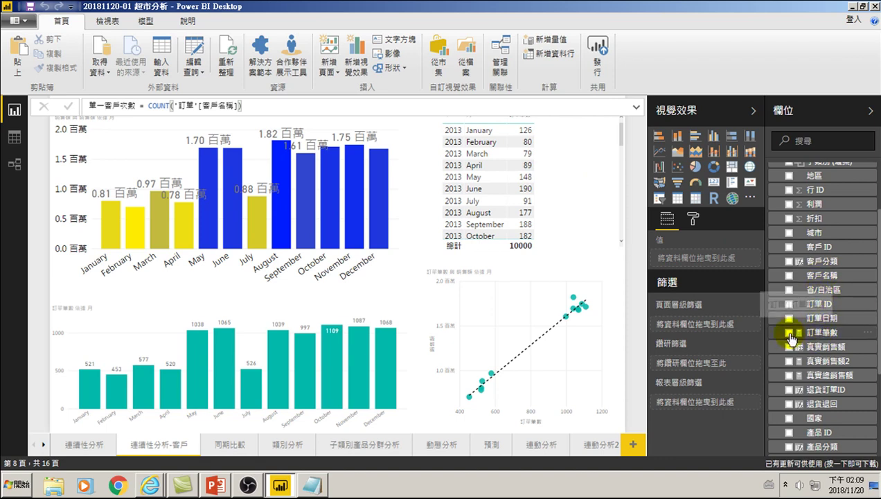
# Step: Replace 訂單筆數 with 單一客戶次數 in the month table, which now totals 10000
pyautogui.click(579, 176)
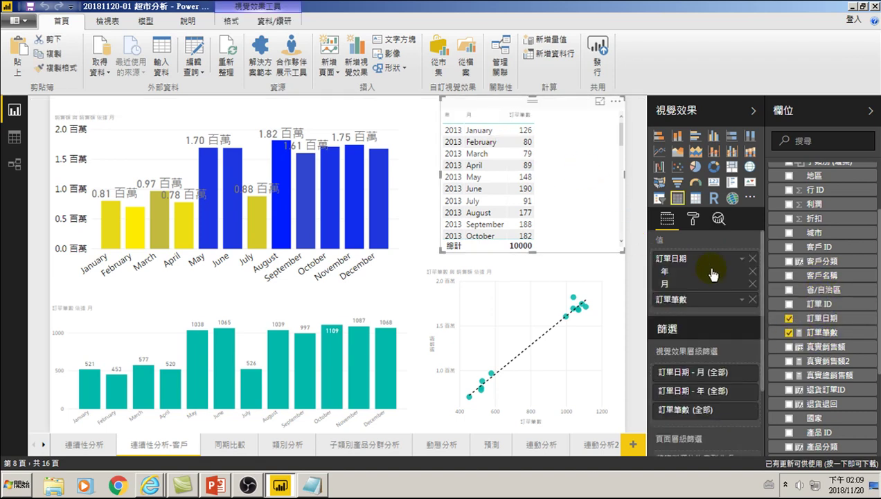
pyautogui.click(753, 299)
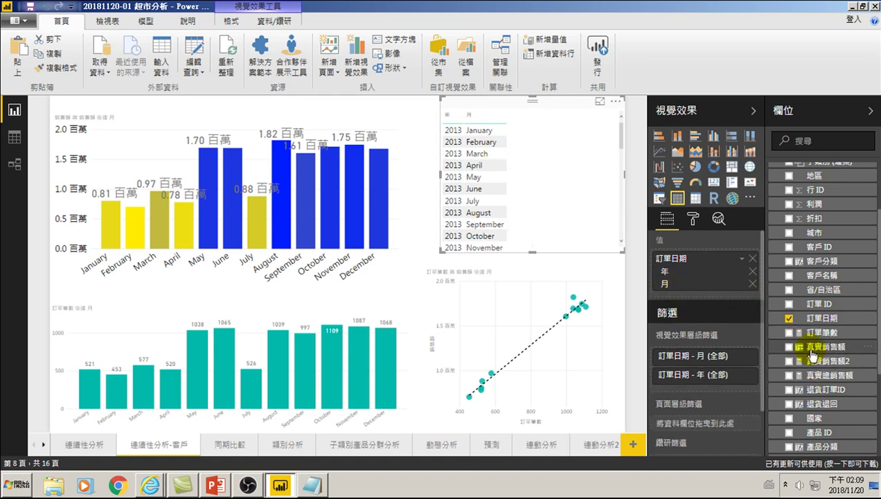
pyautogui.scroll(2, 812, 325)
pyautogui.scroll(1, 814, 329)
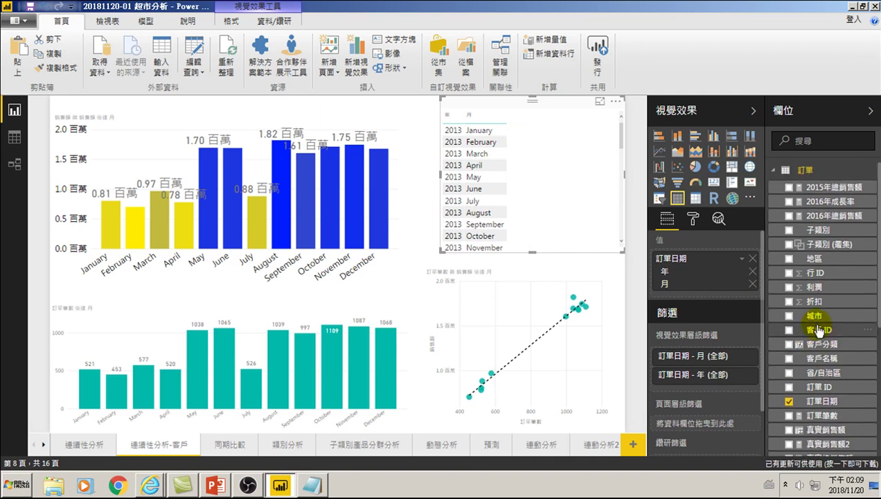
pyautogui.scroll(-3, 823, 339)
pyautogui.scroll(-5, 819, 325)
pyautogui.scroll(-2, 823, 343)
pyautogui.click(789, 391)
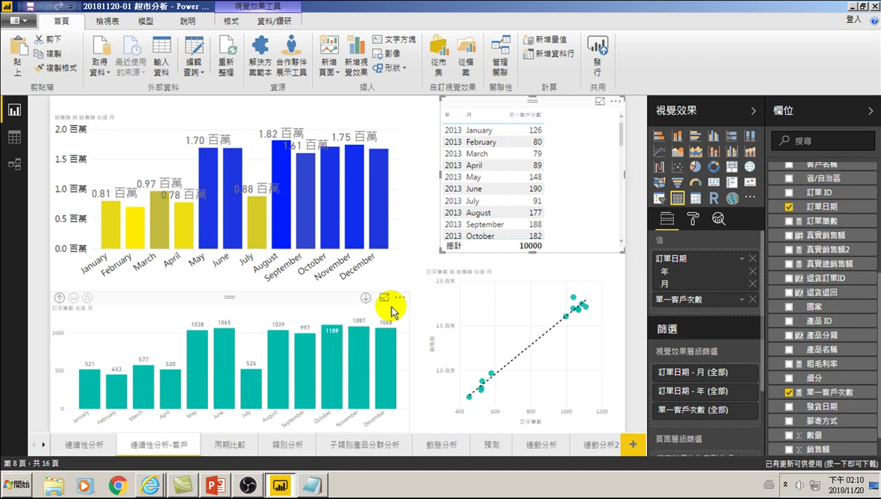
pyautogui.scroll(-1, 544, 236)
pyautogui.scroll(-3, 543, 232)
pyautogui.scroll(-3, 541, 235)
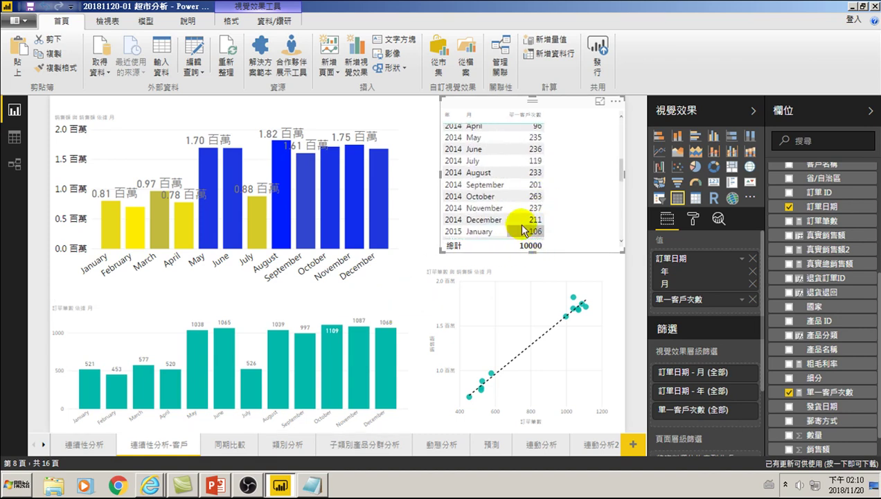
pyautogui.scroll(3, 545, 226)
pyautogui.scroll(3, 543, 225)
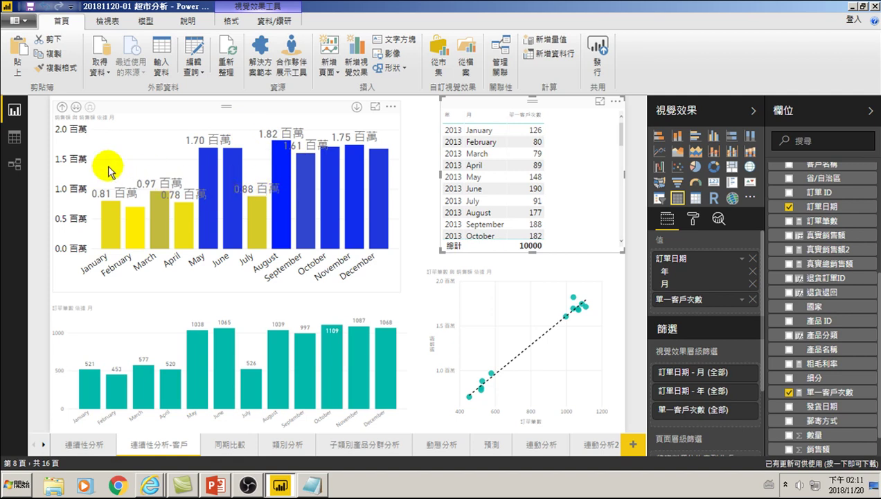
# Step: Add a new page with a resized card showing total 銷售額, 16.12 百萬
pyautogui.click(631, 444)
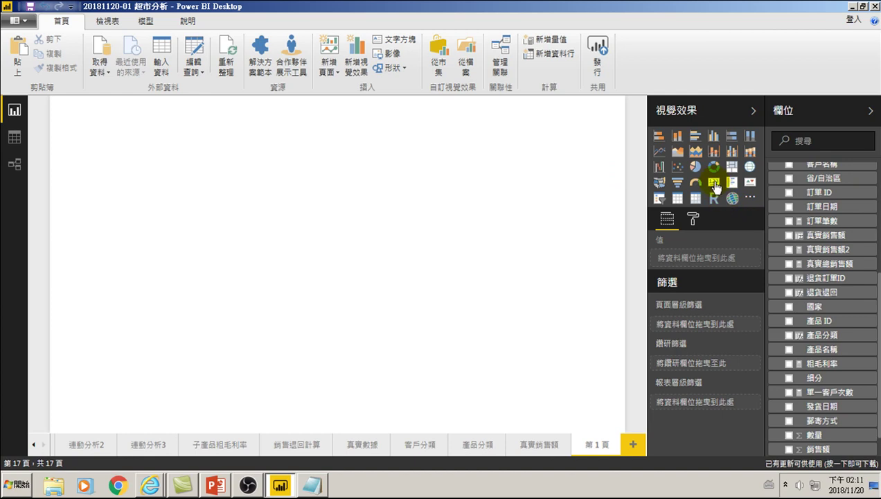
pyautogui.click(717, 182)
pyautogui.scroll(-2, 806, 423)
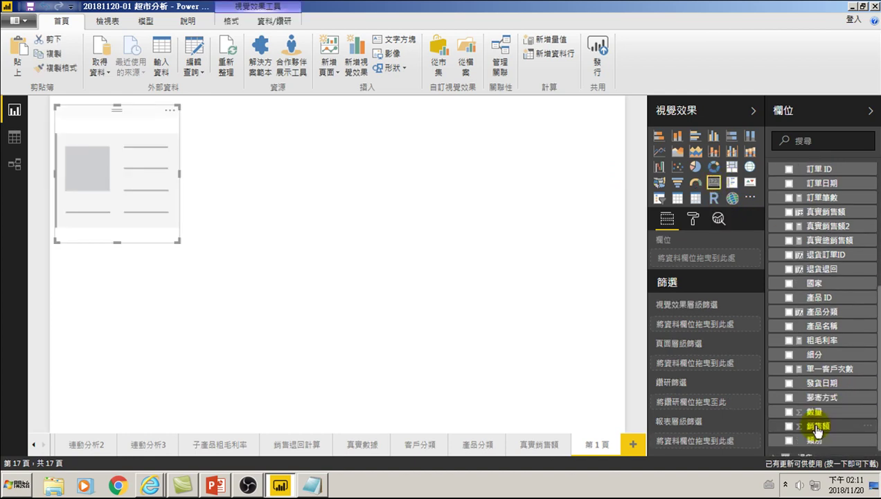
pyautogui.click(788, 418)
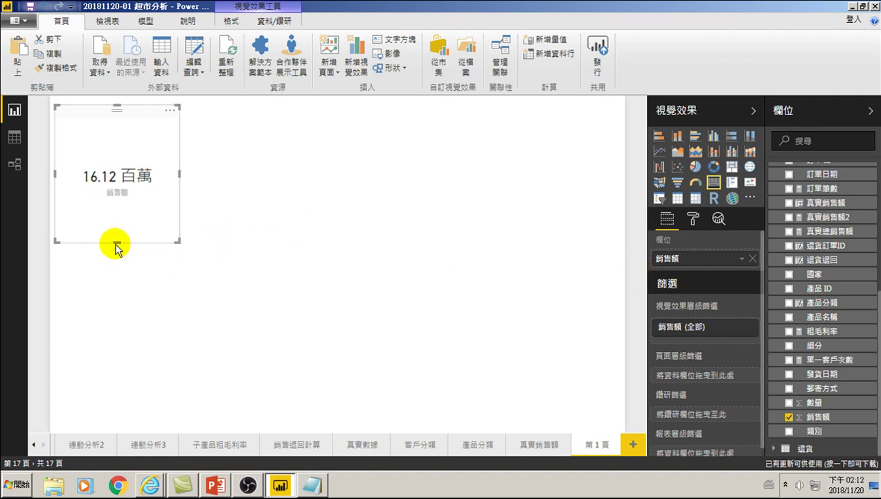
pyautogui.moveTo(117, 240); pyautogui.dragTo(120, 170)
pyautogui.click(110, 209)
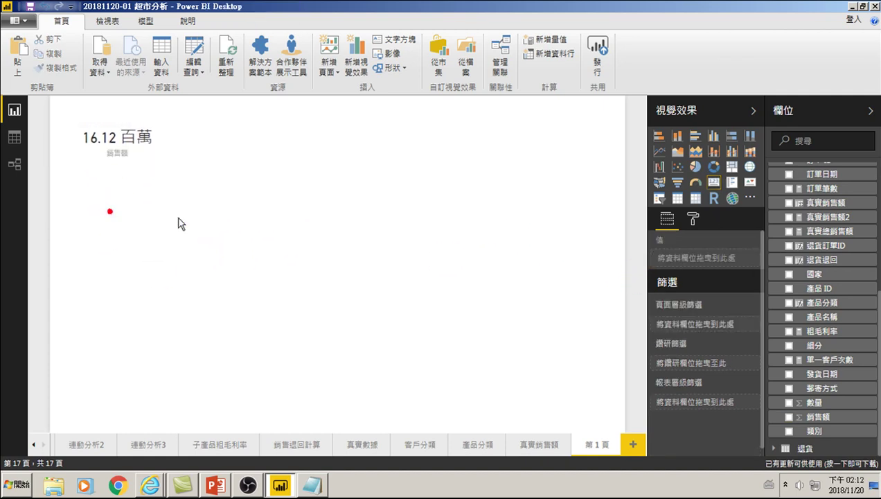
# Step: Add a second card showing the count of 地區 (10.00 千) and resize it
pyautogui.click(713, 182)
pyautogui.scroll(3, 818, 283)
pyautogui.scroll(1, 817, 277)
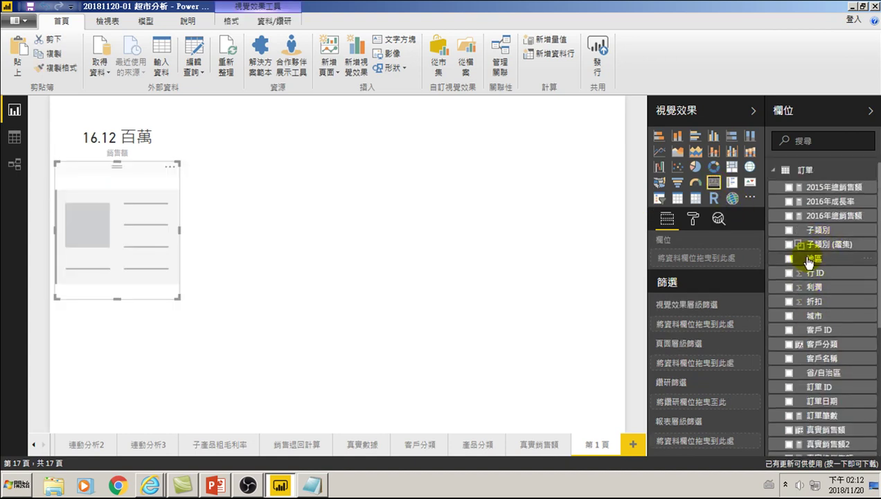
pyautogui.click(789, 259)
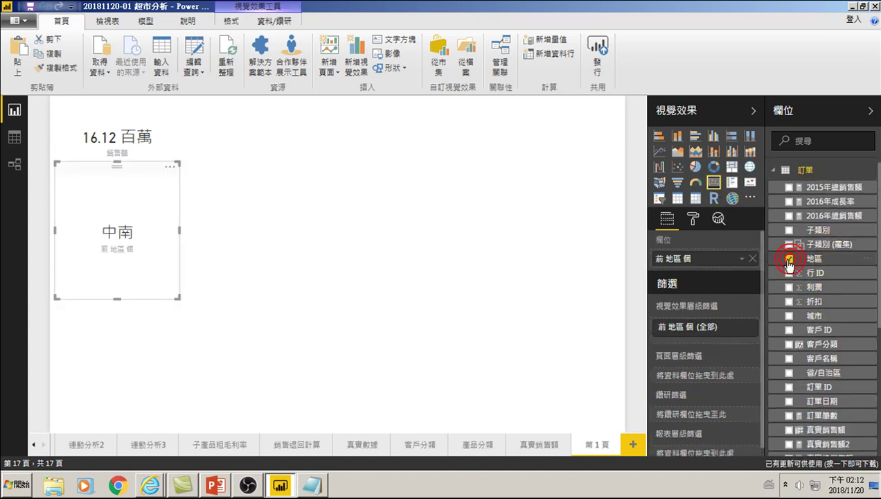
pyautogui.click(739, 259)
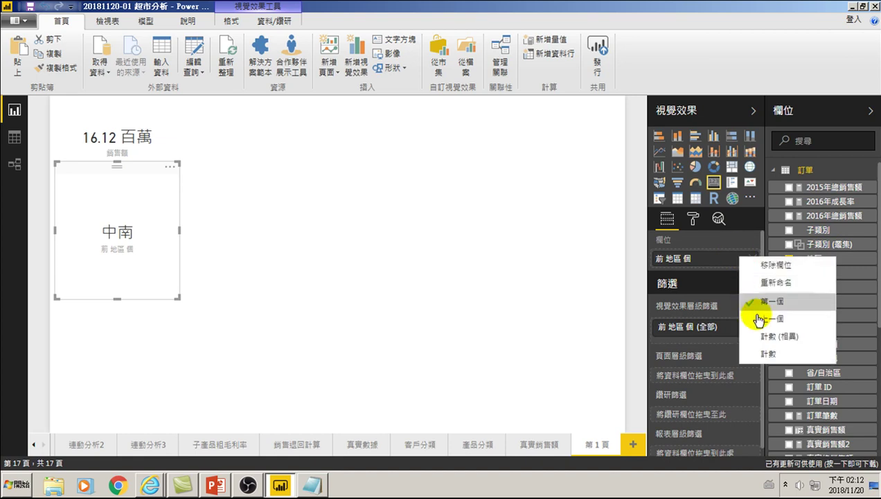
pyautogui.click(766, 354)
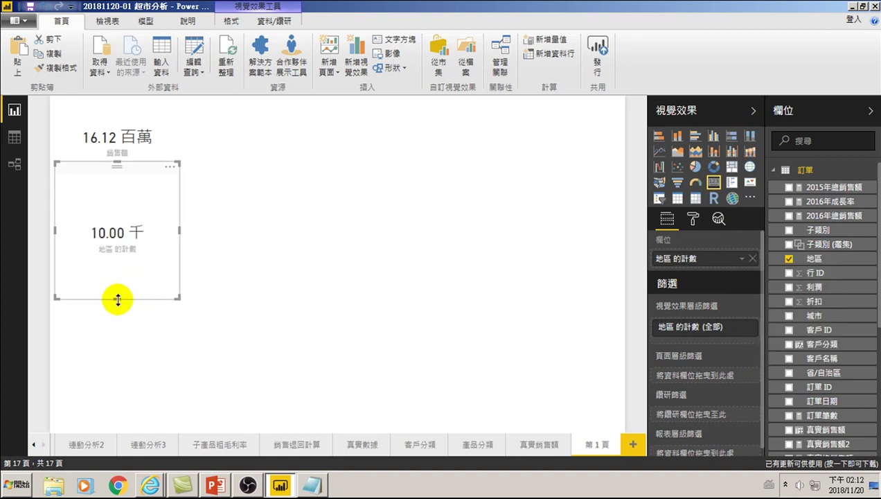
pyautogui.moveTo(118, 299); pyautogui.dragTo(120, 220)
pyautogui.click(122, 243)
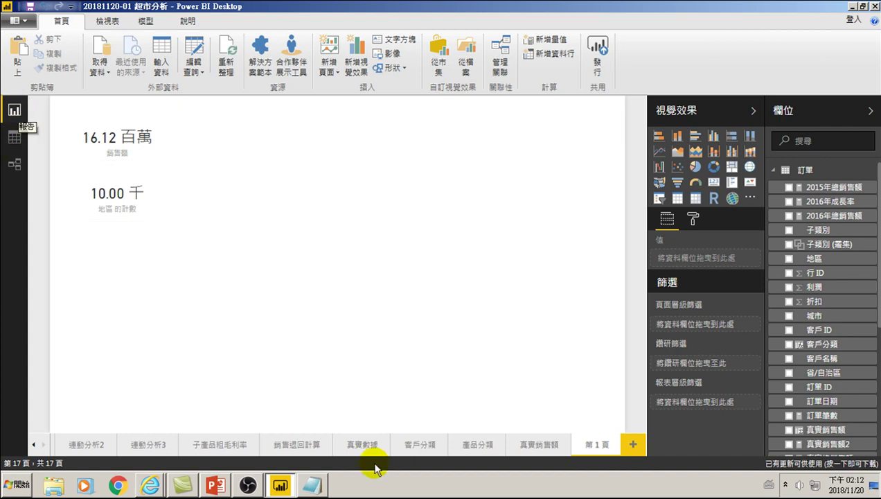
# Step: Scroll the page tabs back to the start and switch to the 連續性分析-客戶 page
pyautogui.click(36, 446)
pyautogui.click(156, 444)
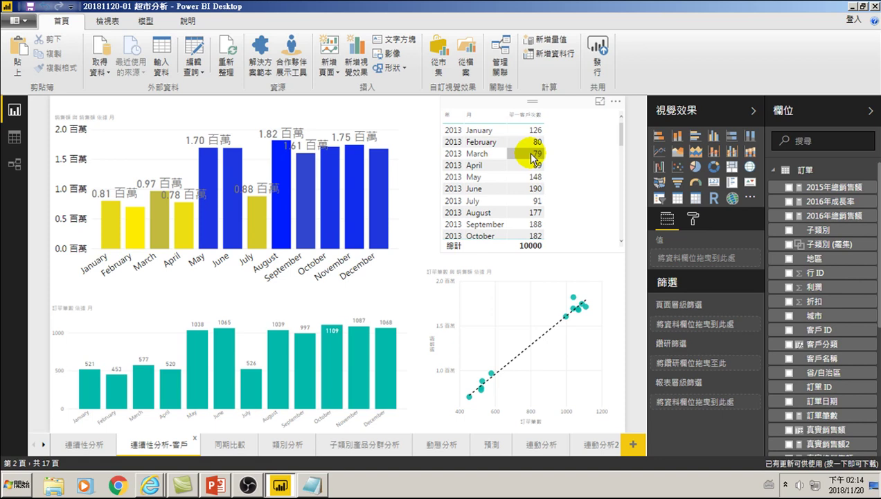
pyautogui.click(14, 137)
pyautogui.click(14, 110)
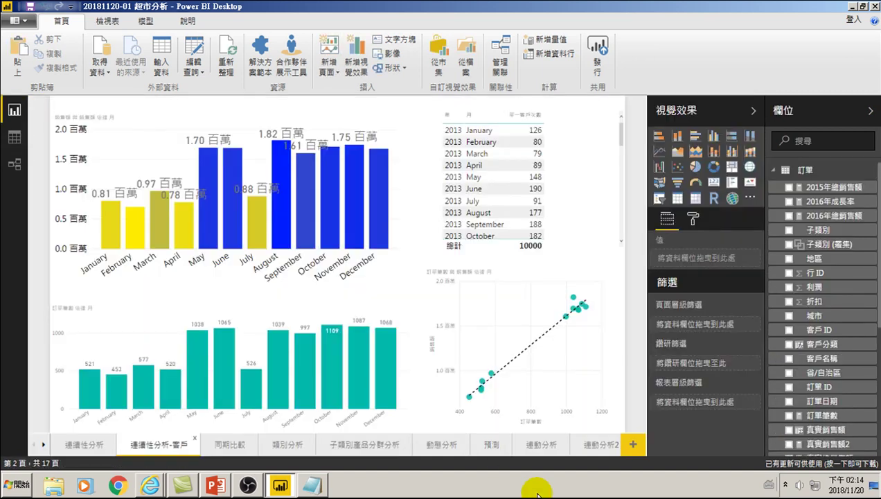
pyautogui.click(43, 444)
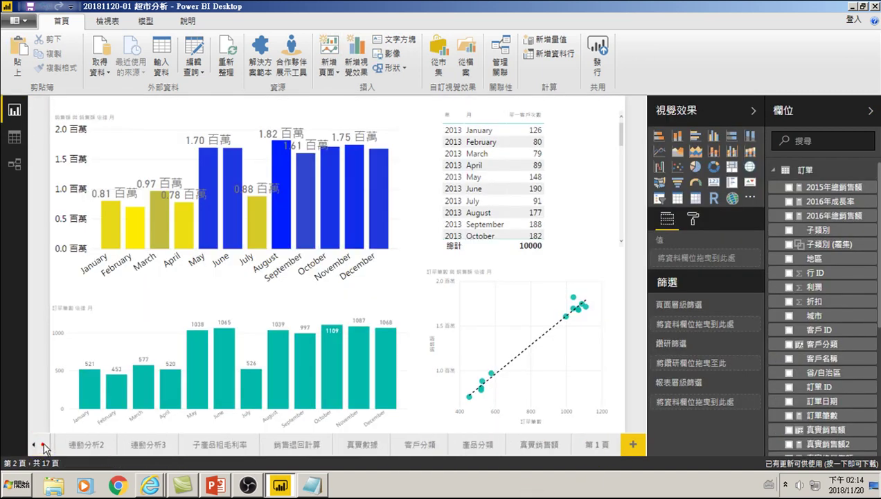
pyautogui.click(585, 445)
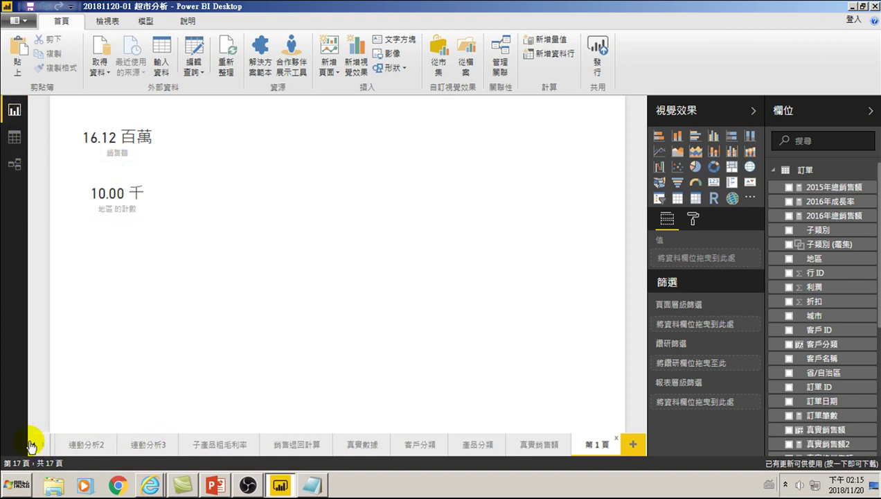
pyautogui.click(32, 446)
pyautogui.click(33, 445)
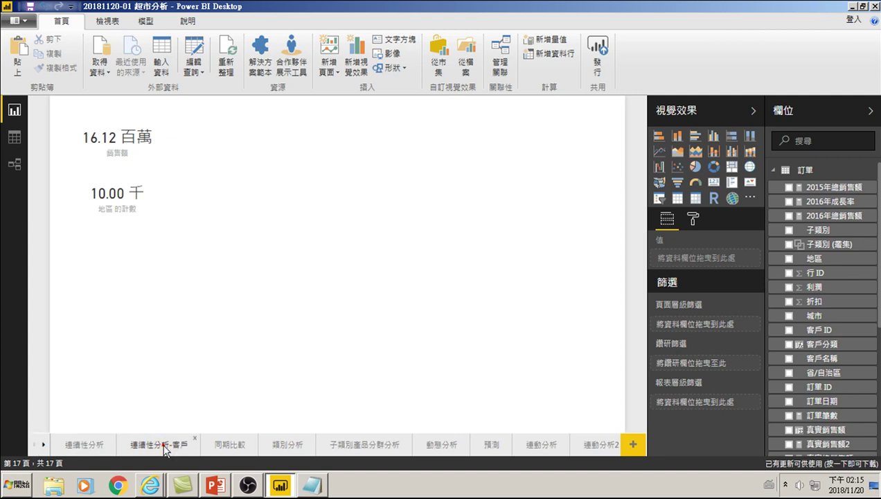
pyautogui.click(164, 447)
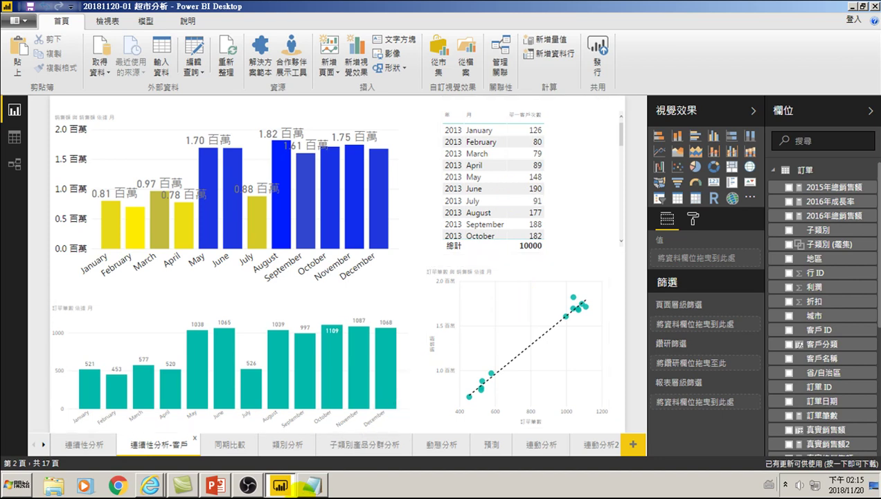
pyautogui.click(314, 485)
# Step: Add a new countX( line below the formulas in the Notepad notes, then minimize Notepad
pyautogui.scroll(-4, 314, 336)
pyautogui.click(137, 402)
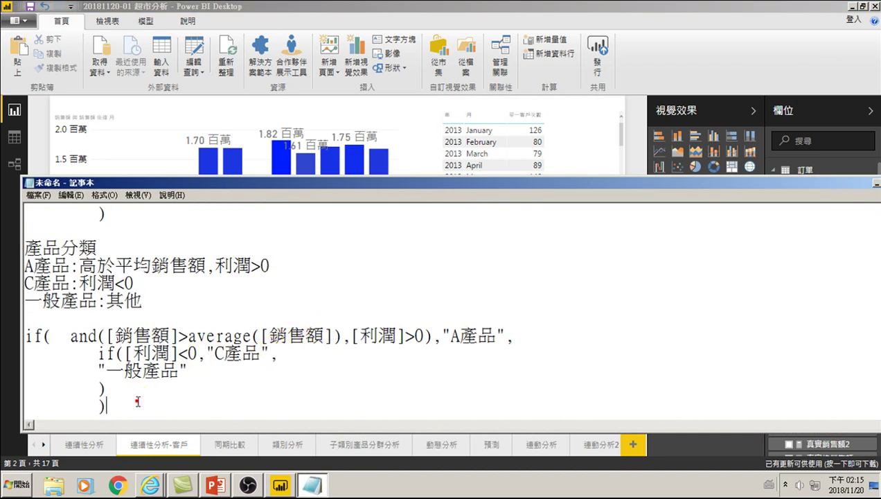
pyautogui.press('Return')
pyautogui.press('Return')
pyautogui.press('Return')
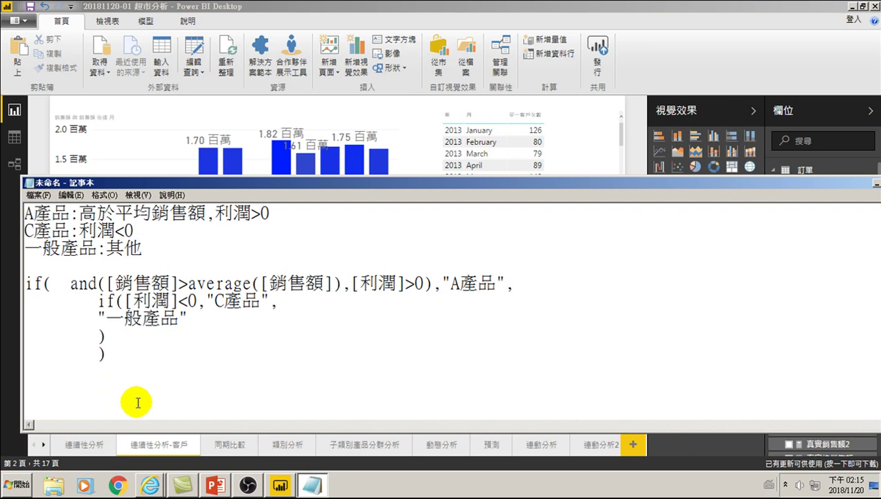
pyautogui.press('BackSpace')
pyautogui.write('countX')
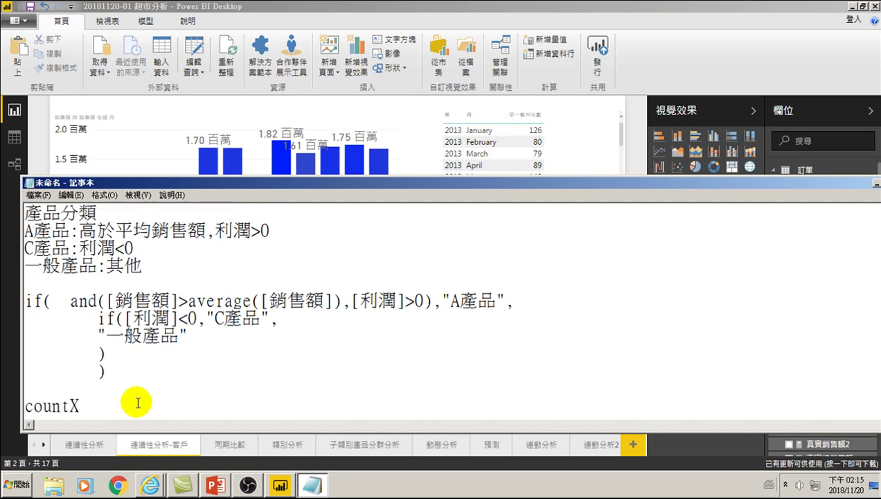
pyautogui.write('(')
pyautogui.moveTo(71, 406)
pyautogui.mouseDown()
pyautogui.moveTo(20, 408)
pyautogui.moveTo(80, 406)
pyautogui.mouseUp()
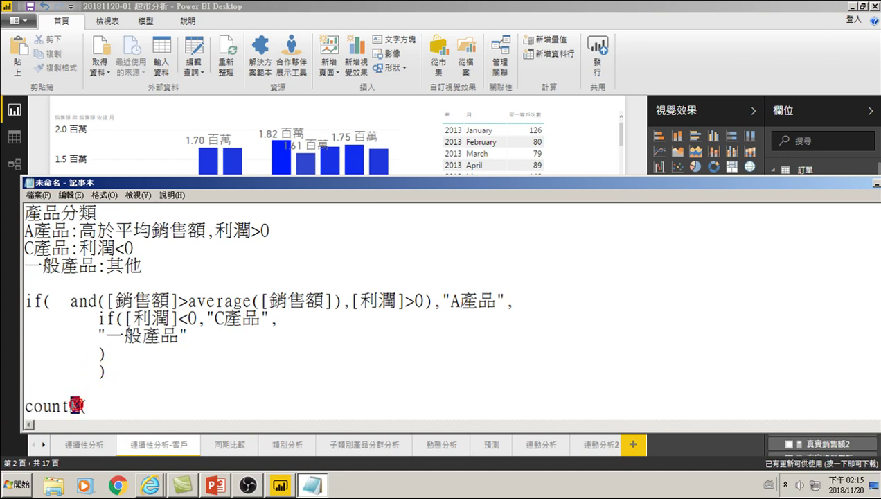
pyautogui.click(112, 404)
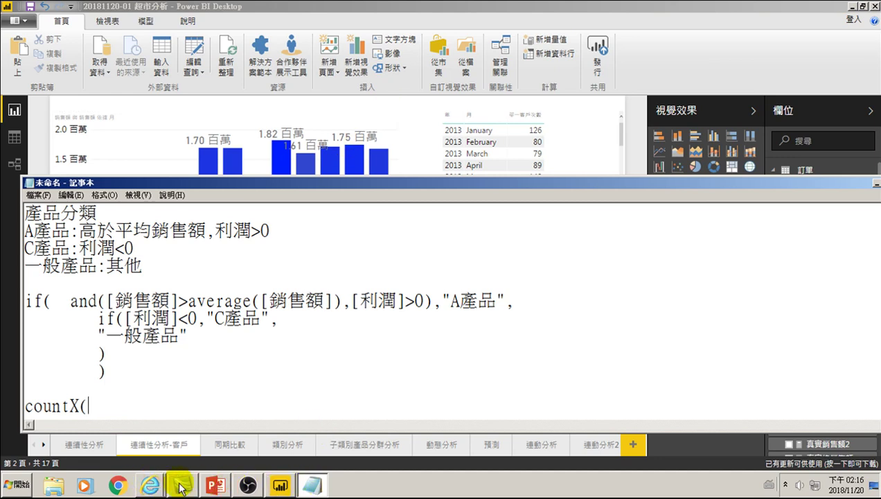
pyautogui.click(309, 484)
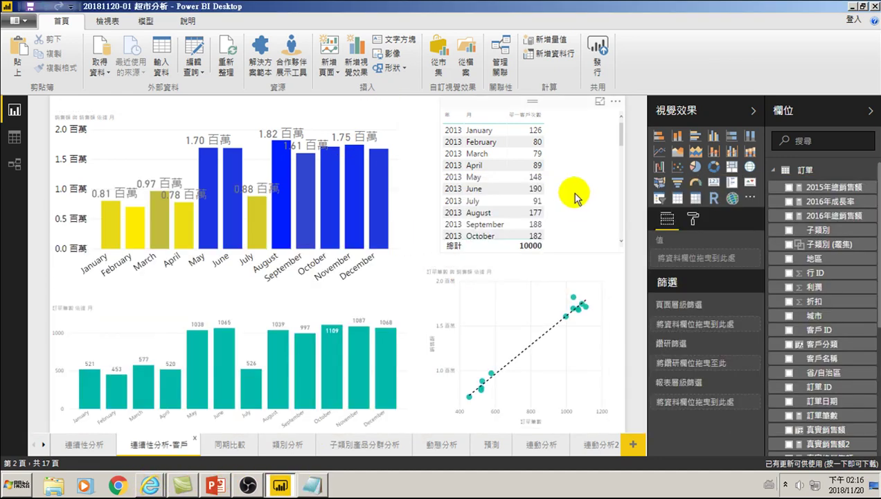
# Step: Create a new measure from the 訂單日期 field and select its default name 量值
pyautogui.click(594, 191)
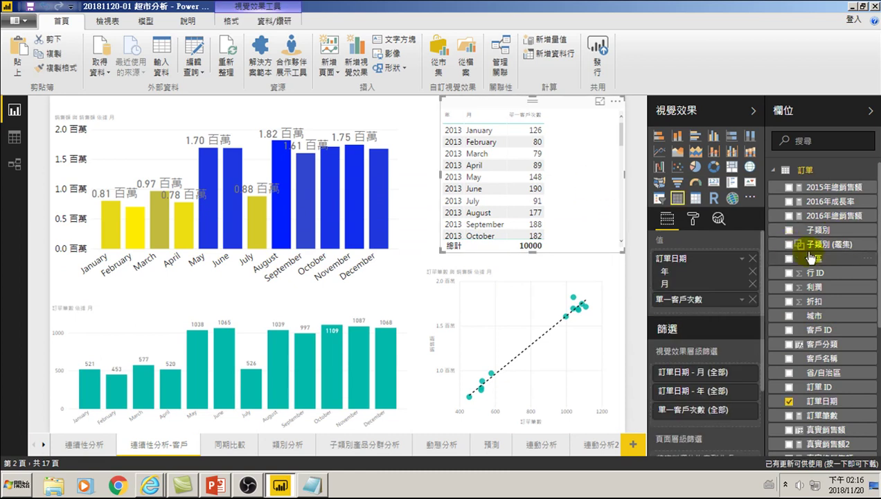
pyautogui.scroll(-3, 790, 305)
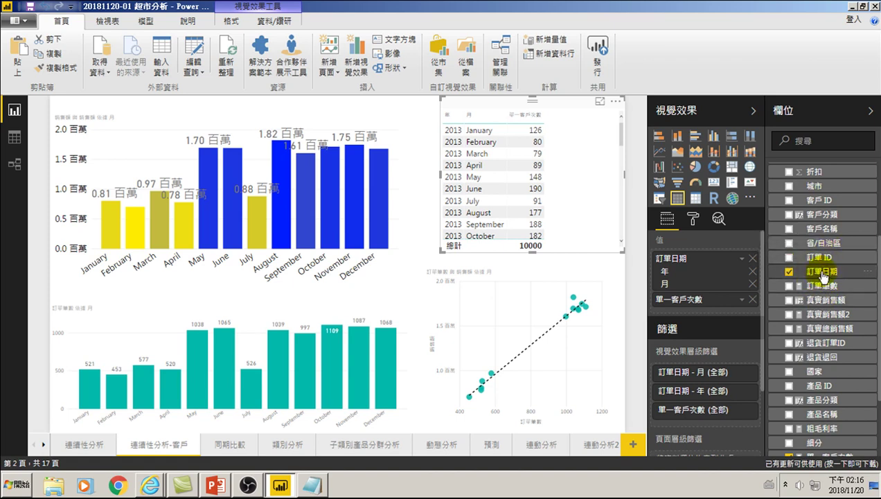
pyautogui.rightClick(823, 276)
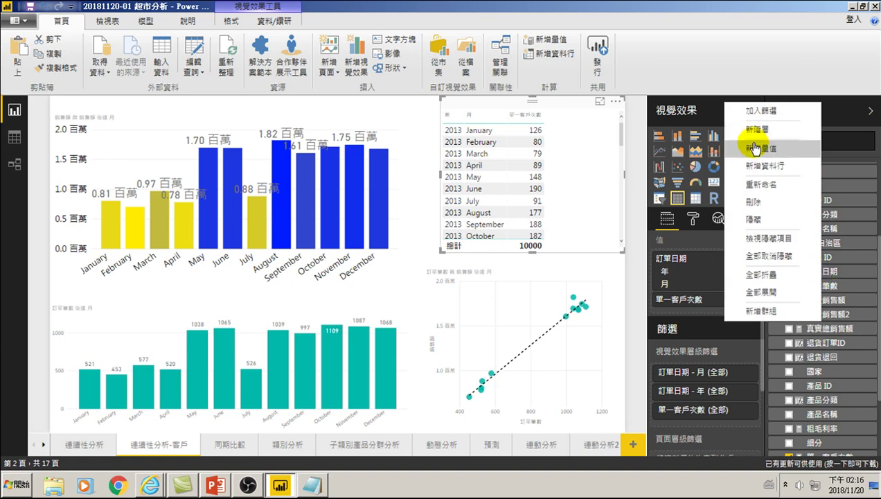
pyautogui.press('Escape')
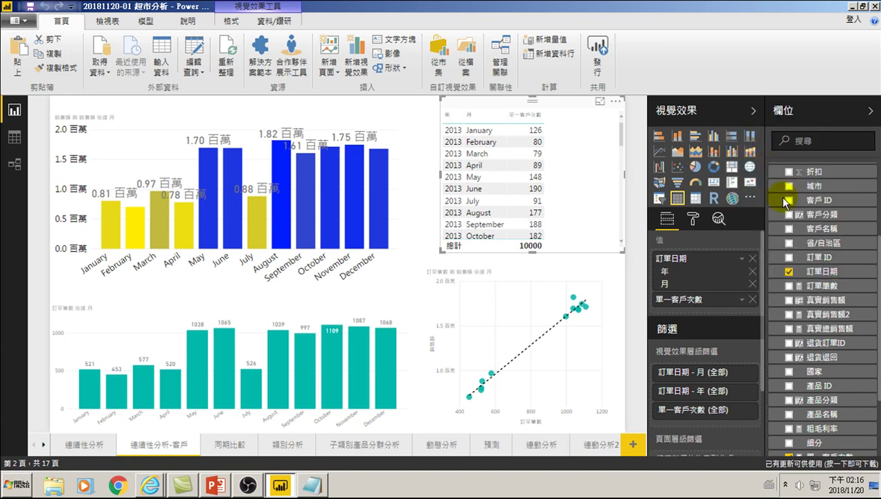
pyautogui.doubleClick(97, 105)
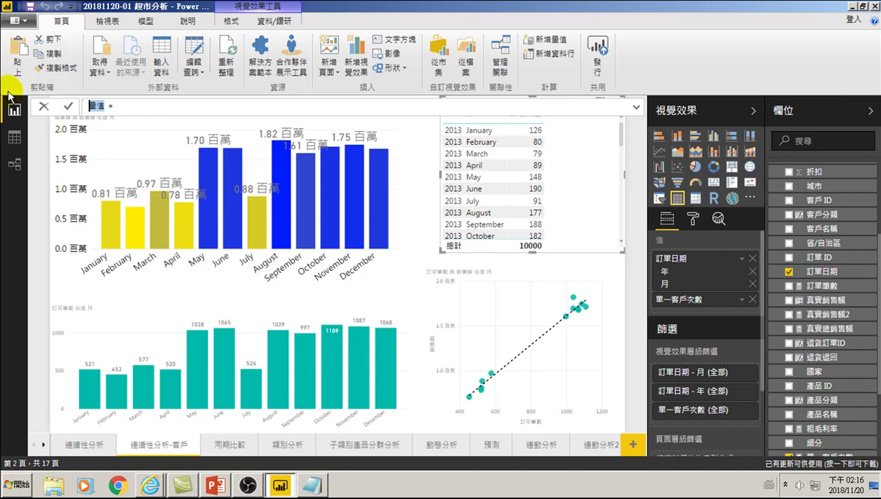
# Step: Rename the measure to 高額訂單次數 and start its formula with COUNTX
pyautogui.press('BackSpace')
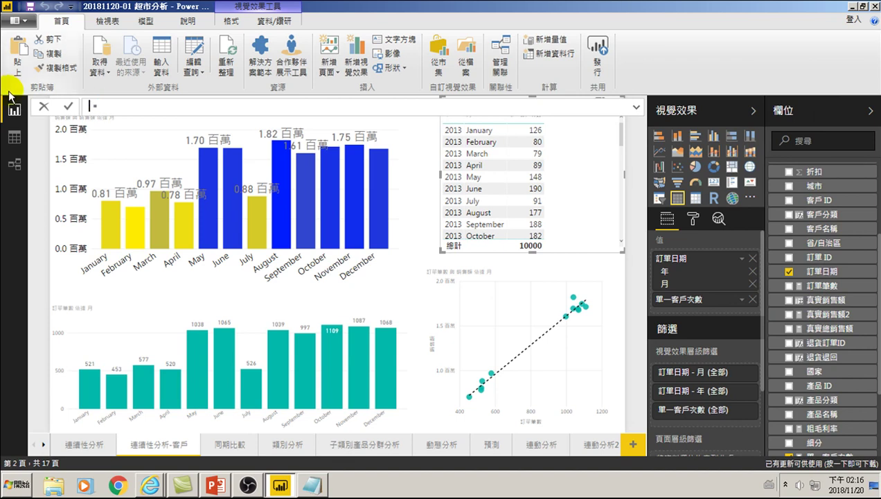
pyautogui.write('高客')
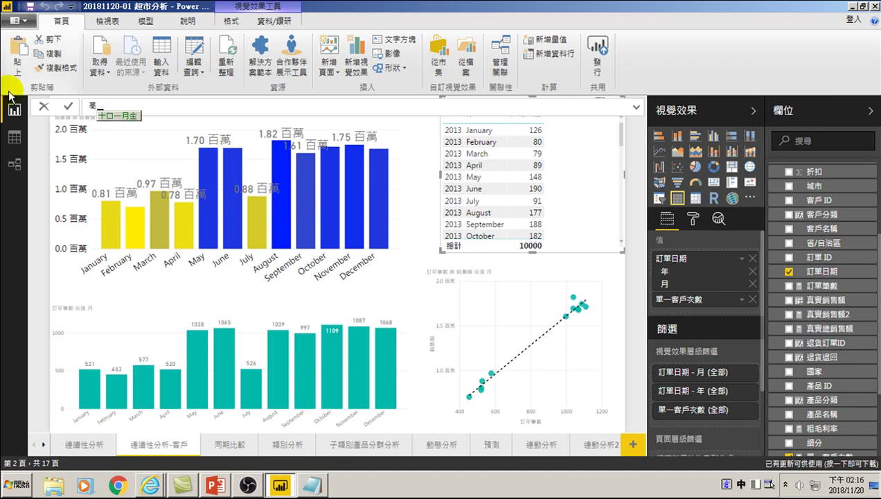
pyautogui.write('顧 =')
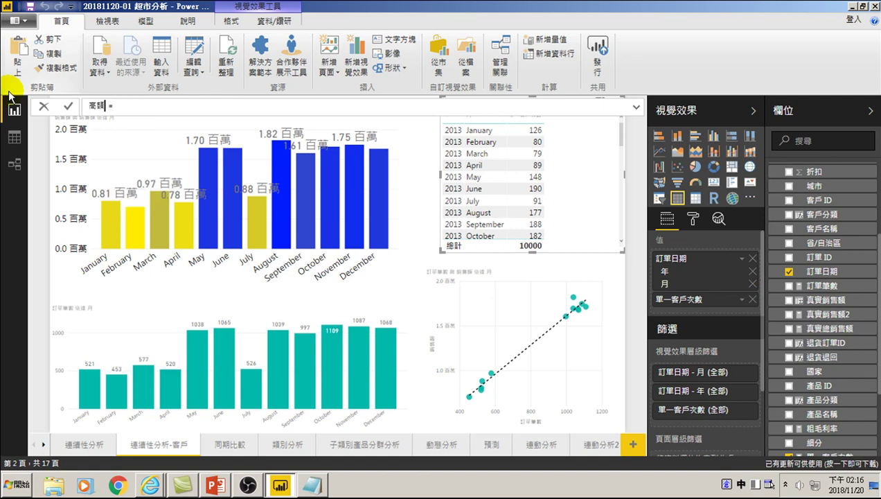
pyautogui.write('訂單次數')
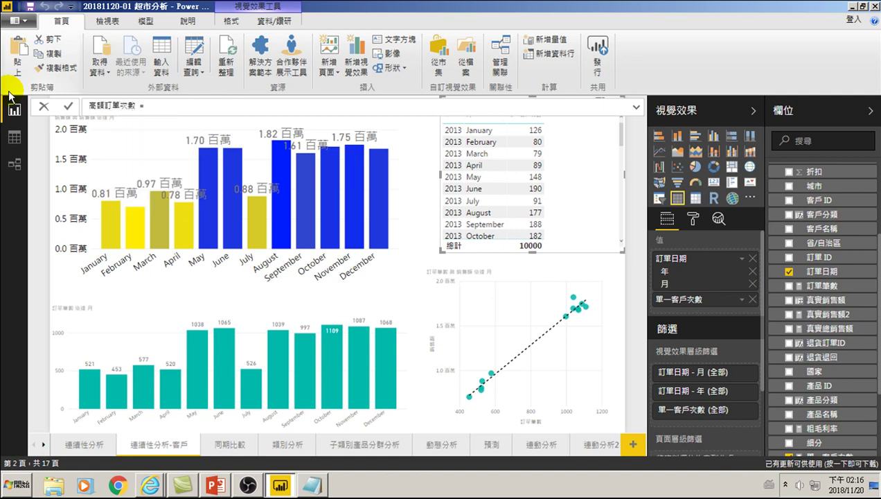
pyautogui.write(' co')
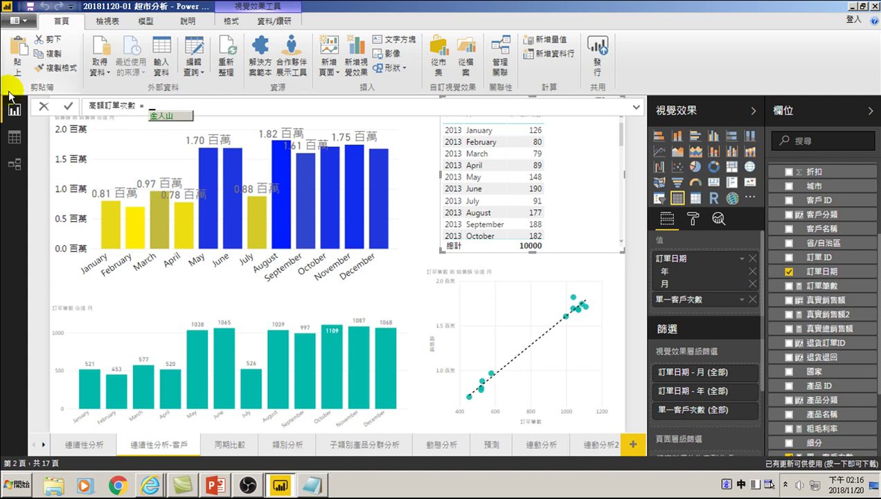
pyautogui.write('count')
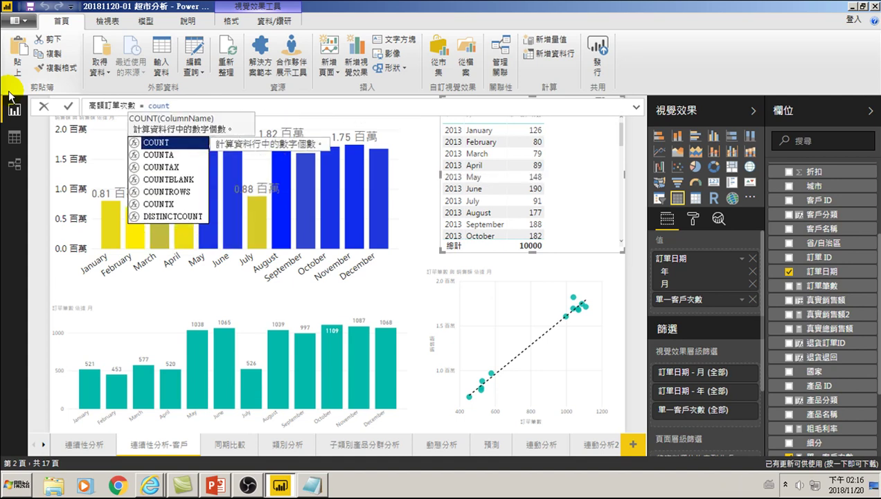
pyautogui.press('Down')
pyautogui.press('Down')
pyautogui.press('Down')
pyautogui.press('Down')
pyautogui.press('Down')
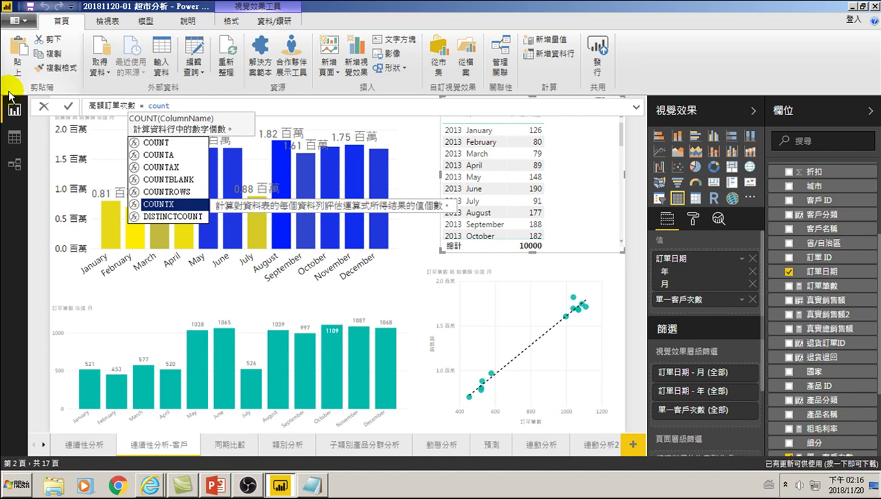
pyautogui.press('Tab')
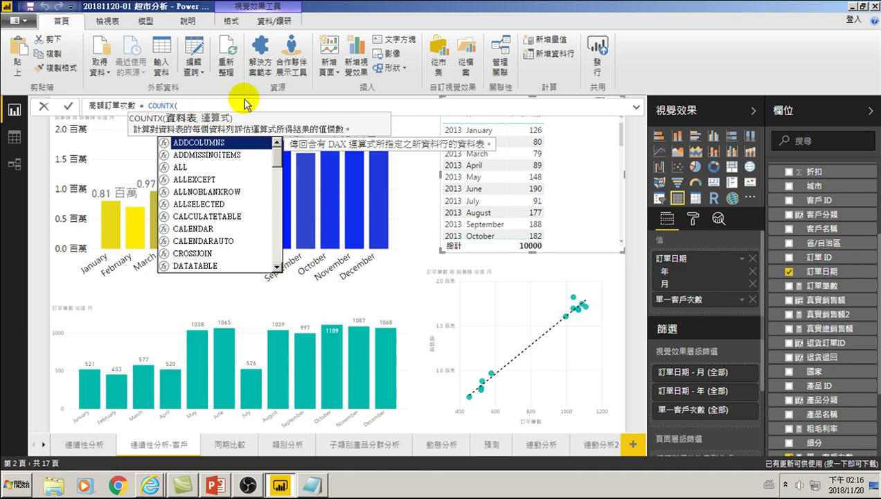
# Step: Add ALL('訂單') as COUNTX's table argument, followed by a comma
pyautogui.press('Down')
pyautogui.press('Down')
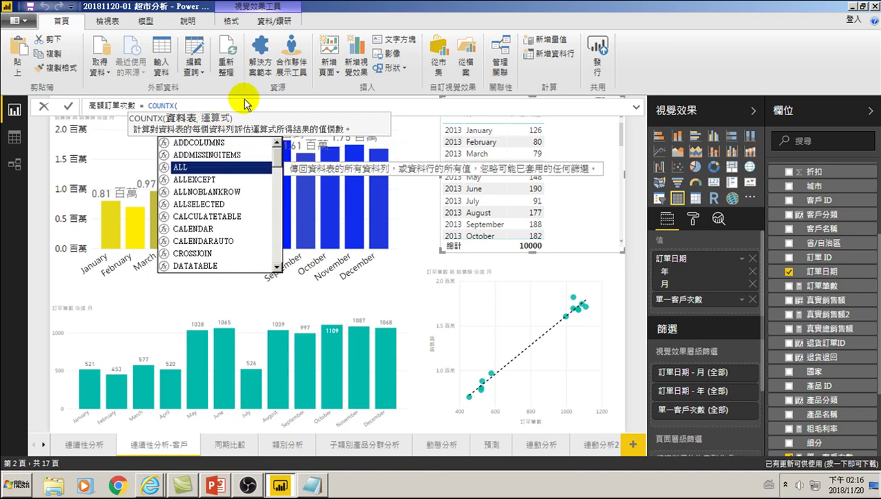
pyautogui.press('Tab')
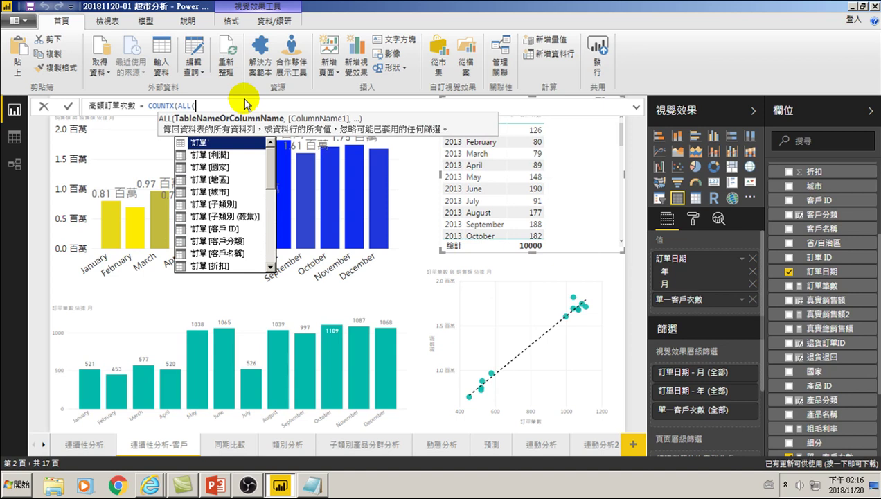
pyautogui.press('Tab')
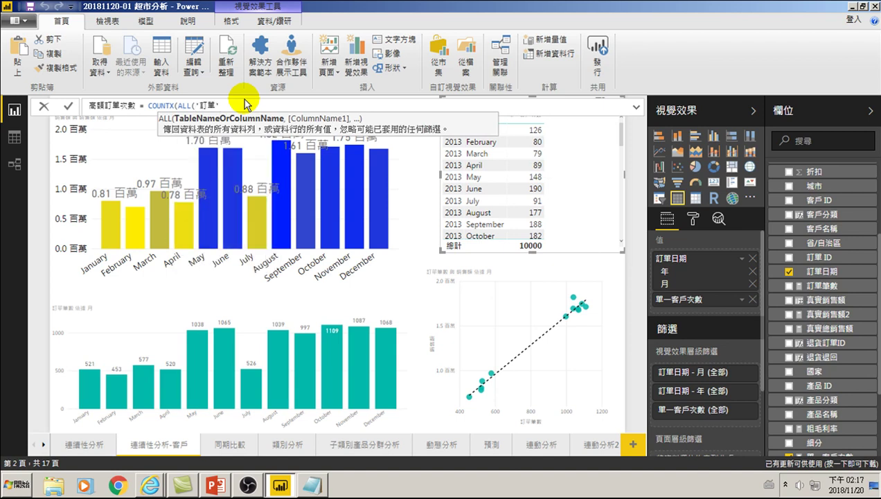
pyautogui.write(')')
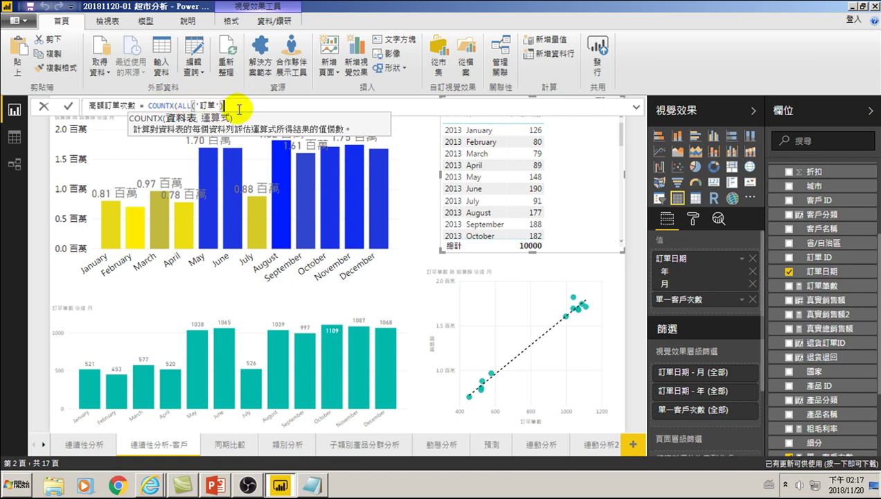
pyautogui.doubleClick(200, 105)
pyautogui.click(231, 106)
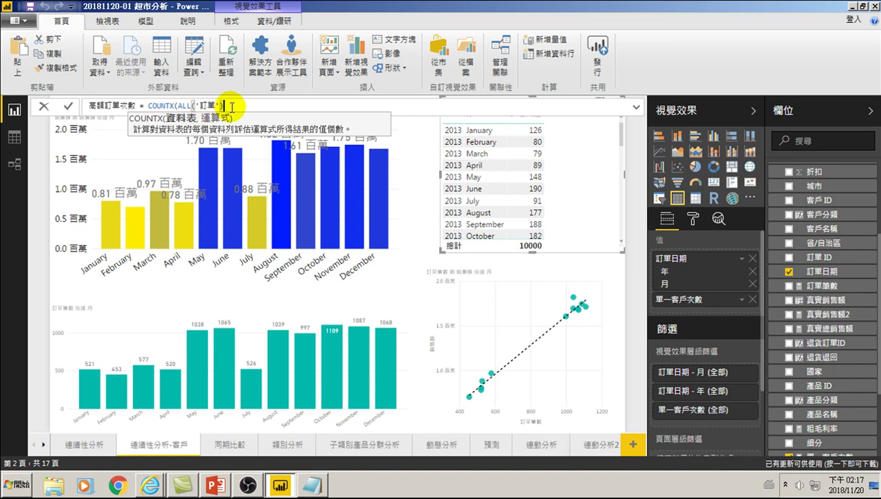
pyautogui.write(',')
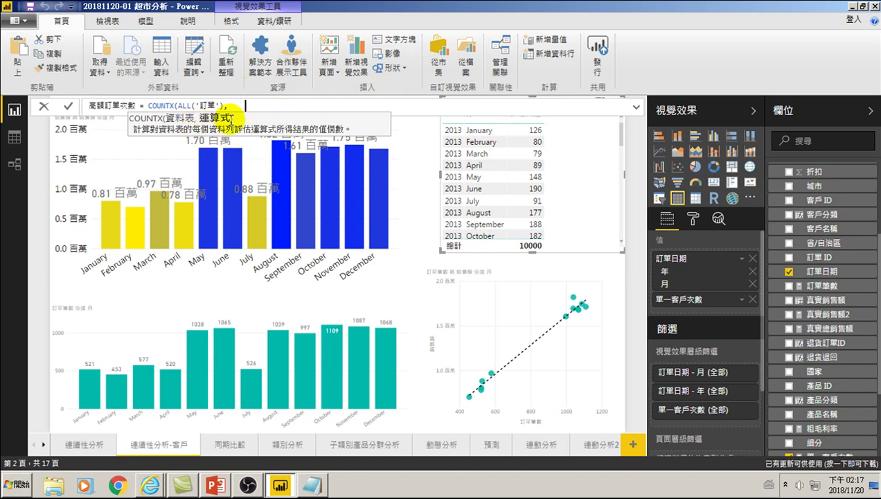
# Step: Add FILTER(ALL('訂單'), as the second COUNTX argument
pyautogui.write('fi')
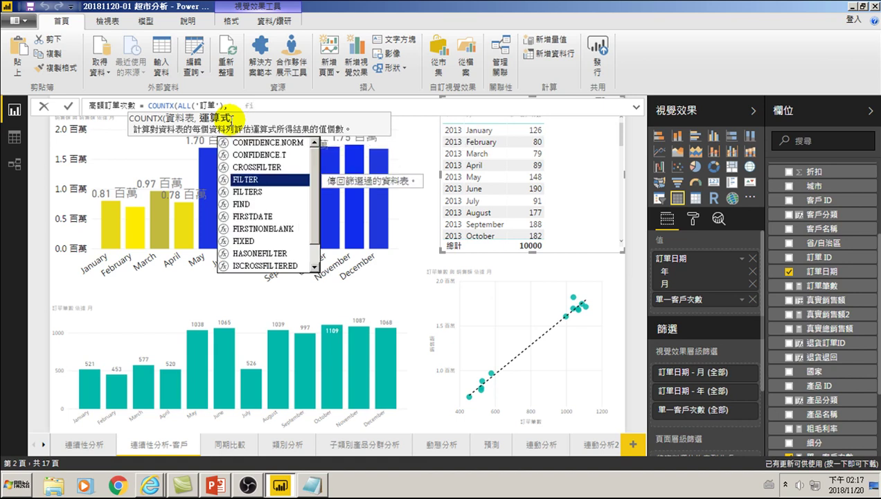
pyautogui.press('Tab')
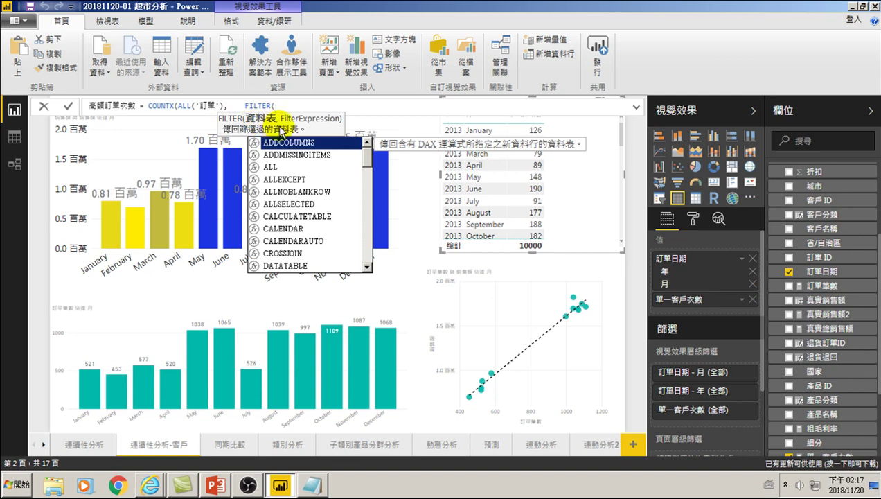
pyautogui.press('Down')
pyautogui.press('Down')
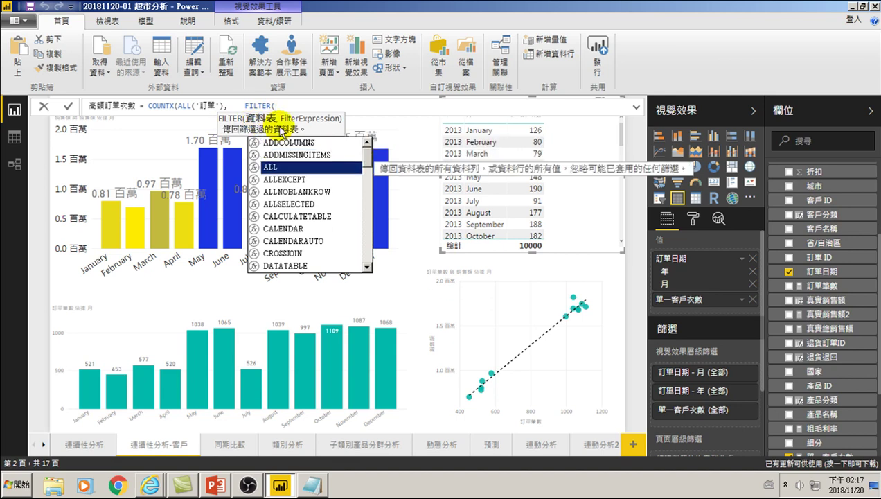
pyautogui.press('Tab')
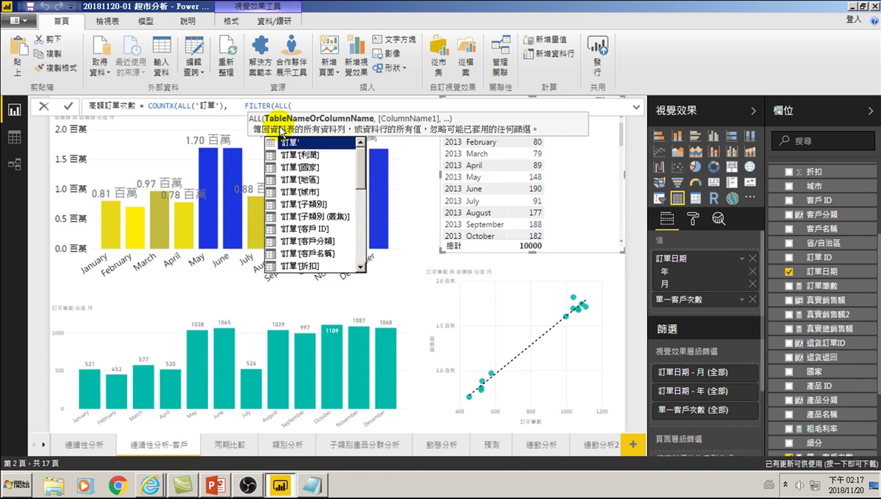
pyautogui.press('Tab')
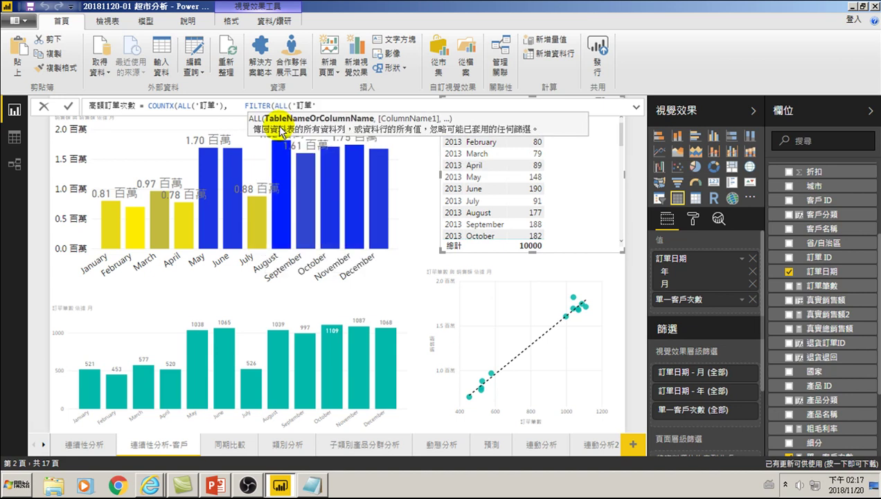
pyautogui.write(')')
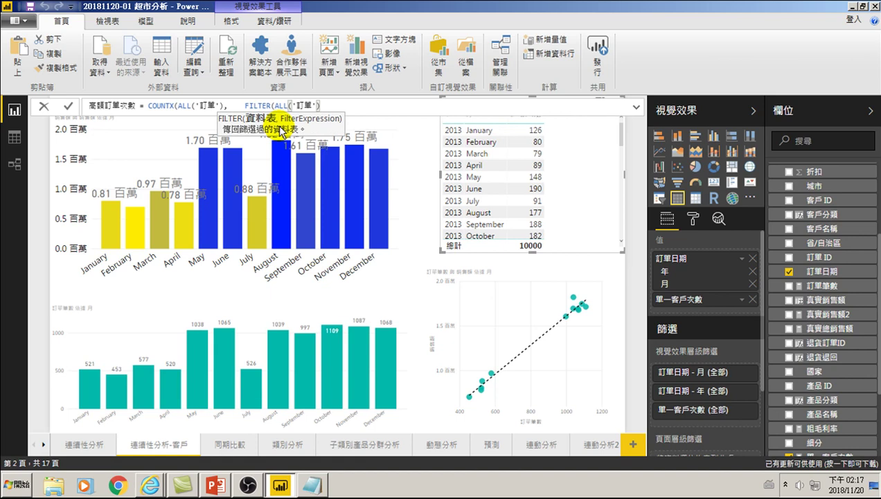
pyautogui.write(',')
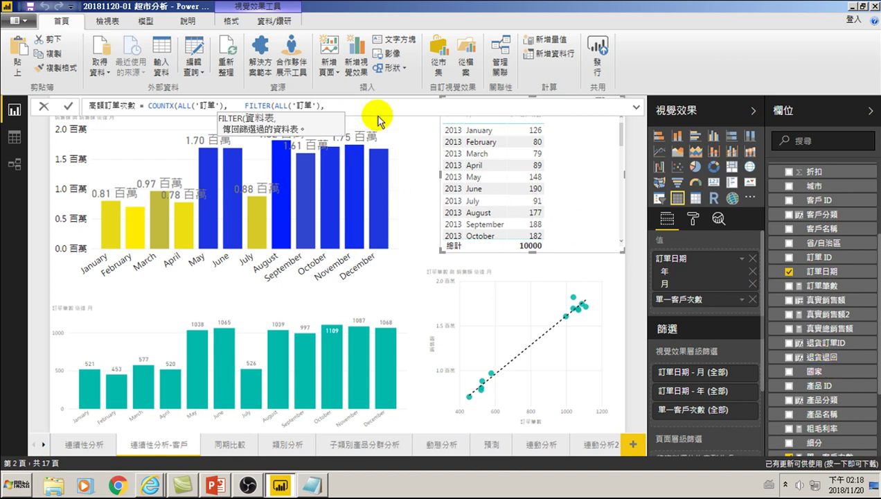
# Step: Insert the '訂單'[銷售額] column as the FILTER condition's field
pyautogui.write('S')
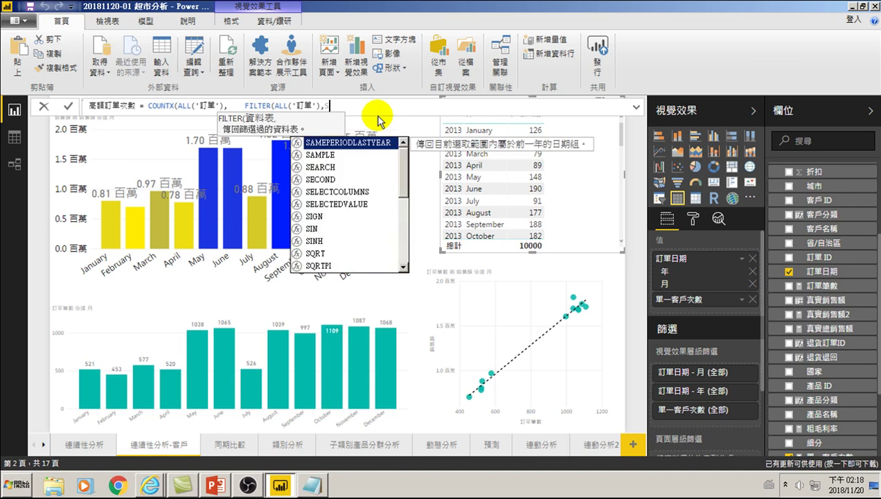
pyautogui.write('U')
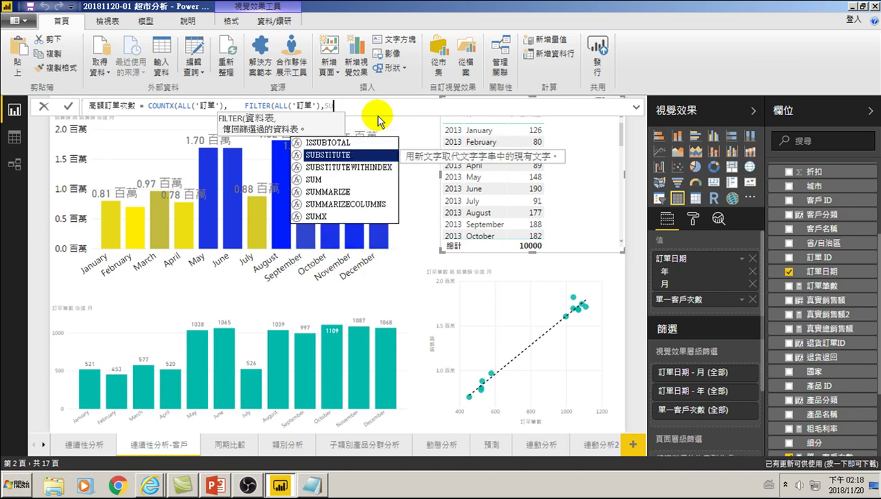
pyautogui.press('Down')
pyautogui.press('Down')
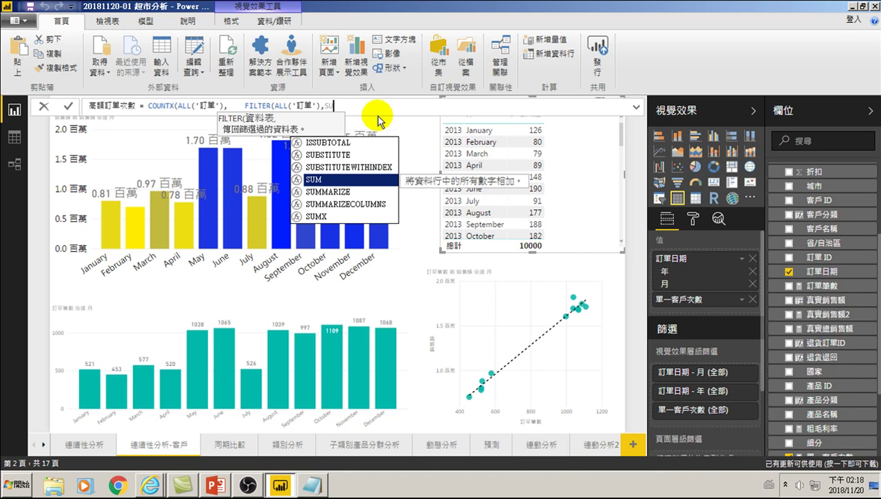
pyautogui.press('BackSpace')
pyautogui.press('BackSpace')
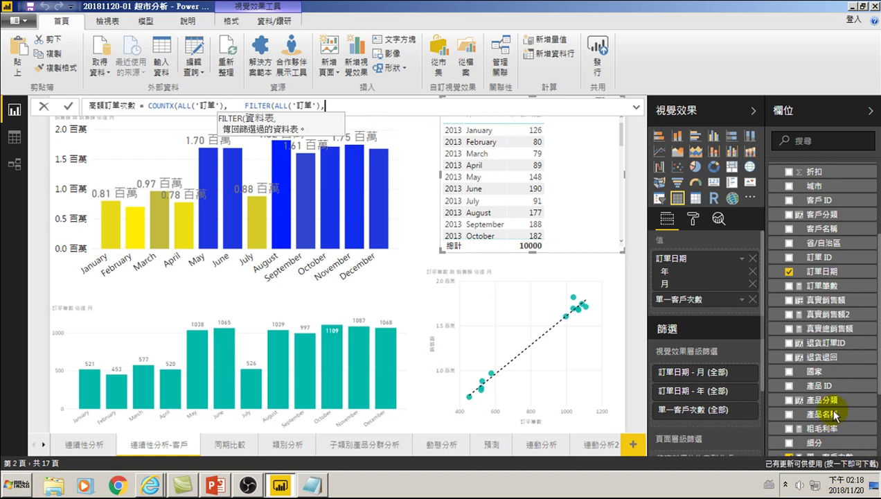
pyautogui.write("'")
pyautogui.press('Down')
pyautogui.press('Down')
pyautogui.press('Down')
pyautogui.press('Down')
pyautogui.press('Down')
pyautogui.press('Down')
pyautogui.press('Down')
pyautogui.press('Down')
pyautogui.press('Down')
pyautogui.press('Down')
pyautogui.press('Down')
pyautogui.press('Down')
pyautogui.press('Down')
pyautogui.press('Down')
pyautogui.press('Down')
pyautogui.press('Down')
pyautogui.press('Down')
pyautogui.press('Down')
pyautogui.press('Down')
pyautogui.press('Down')
pyautogui.press('Down')
pyautogui.press('Down')
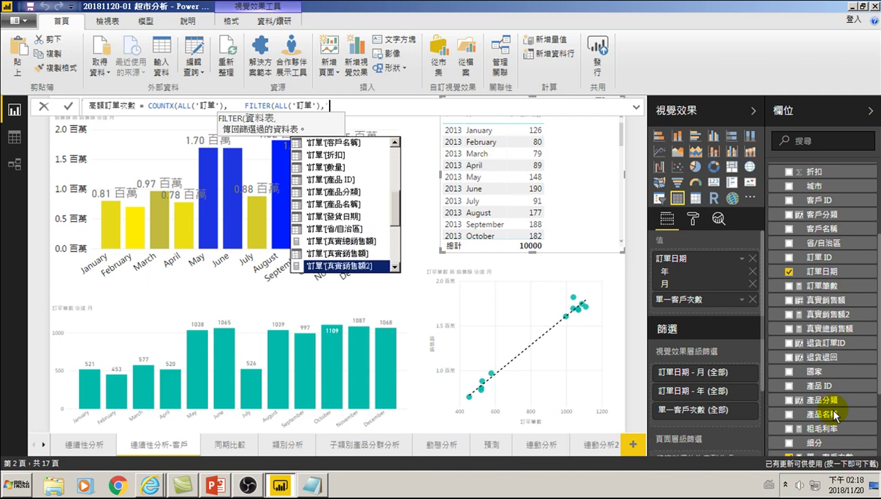
pyautogui.press('Down')
pyautogui.press('Down')
pyautogui.press('Down')
pyautogui.press('Up')
pyautogui.press('Down')
pyautogui.press('Down')
pyautogui.press('Down')
pyautogui.press('Down')
pyautogui.press('Down')
pyautogui.press('Down')
pyautogui.press('Down')
pyautogui.press('Down')
pyautogui.press('Down')
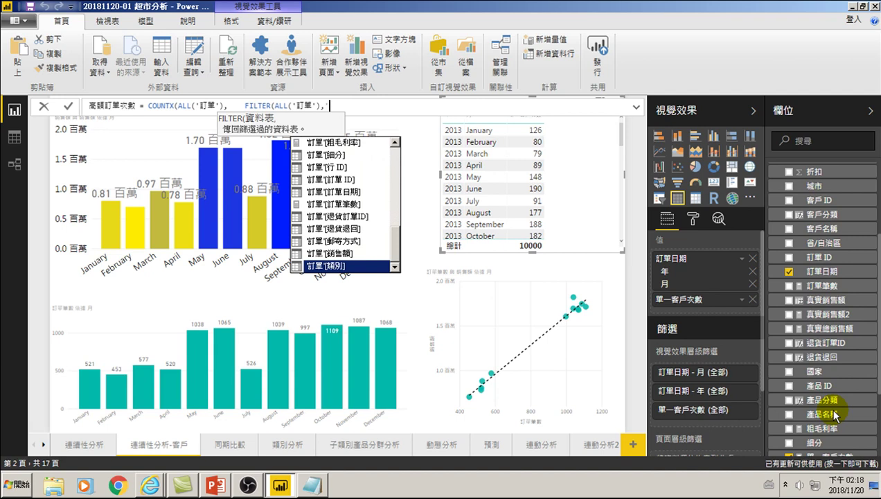
pyautogui.press('Up')
pyautogui.press('Up')
pyautogui.press('Up')
pyautogui.press('Up')
pyautogui.press('Up')
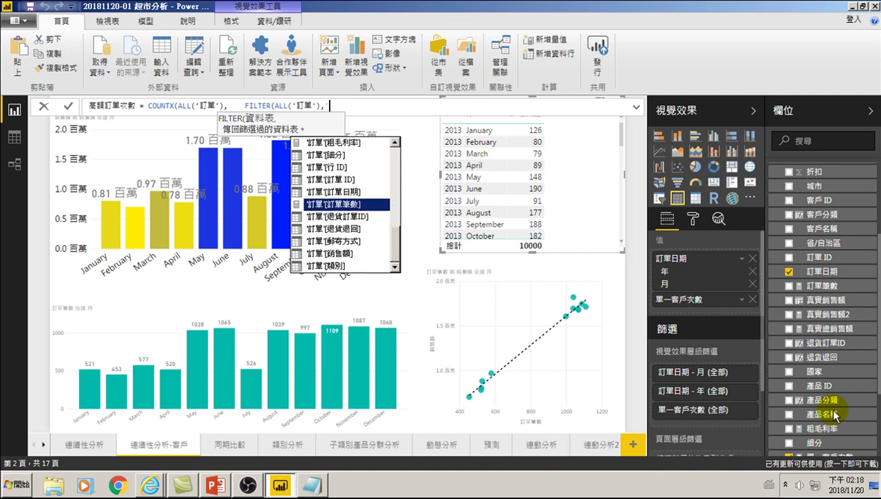
pyautogui.press('Down')
pyautogui.press('Down')
pyautogui.press('Down')
pyautogui.press('Up')
pyautogui.press('Up')
pyautogui.press('Up')
pyautogui.press('Up')
pyautogui.press('Down')
pyautogui.press('Down')
pyautogui.press('Down')
pyautogui.press('Down')
pyautogui.press('Tab')
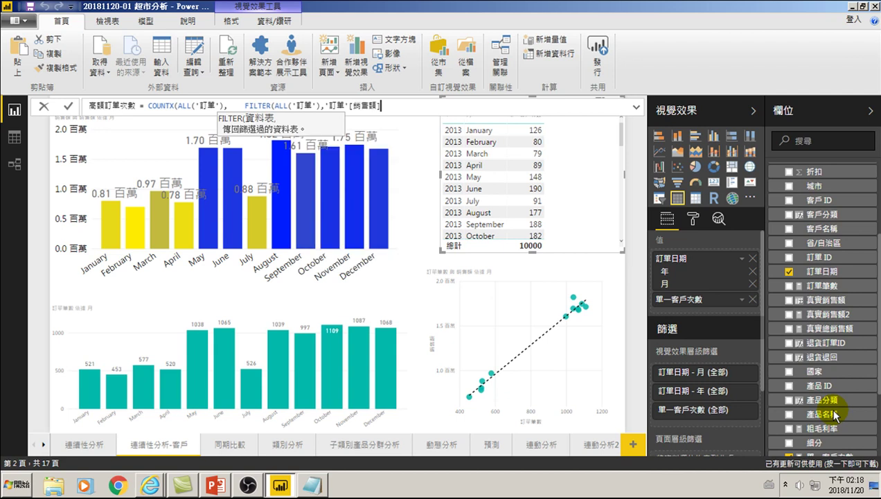
# Step: Complete the condition as >1600 with closing parentheses and highlight the FILTER expression
pyautogui.write(')')
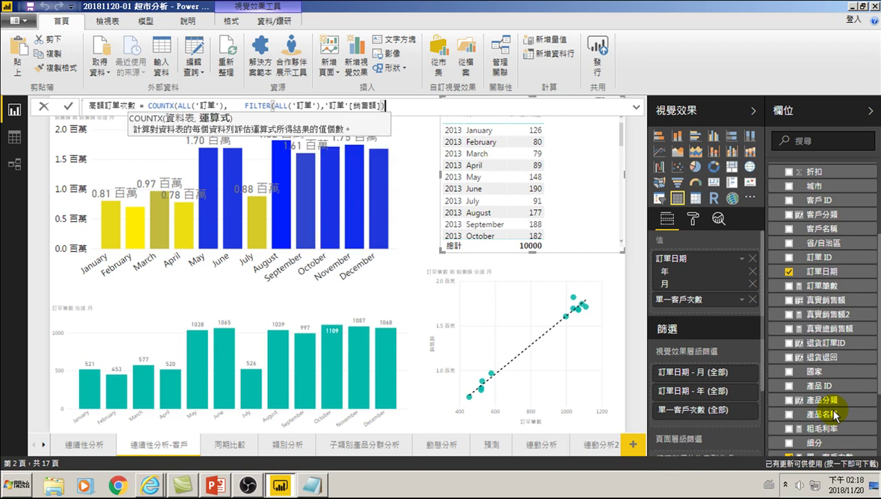
pyautogui.press('BackSpace')
pyautogui.write('>1600')
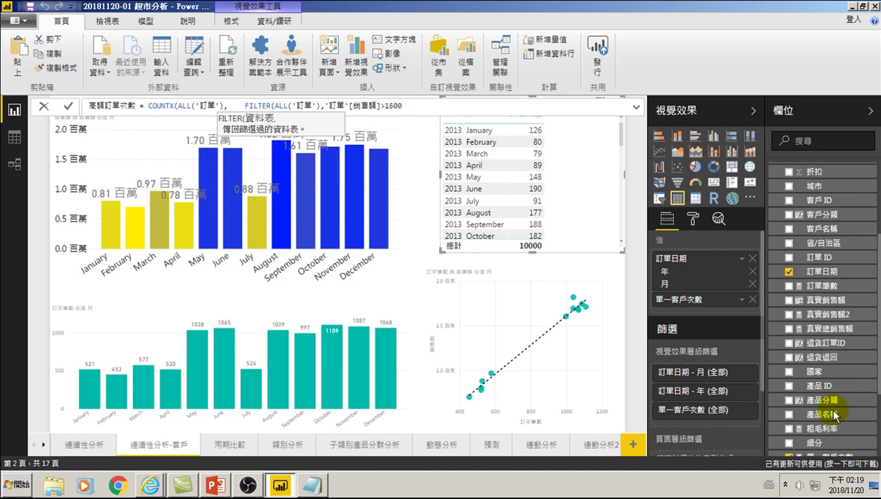
pyautogui.write(')')
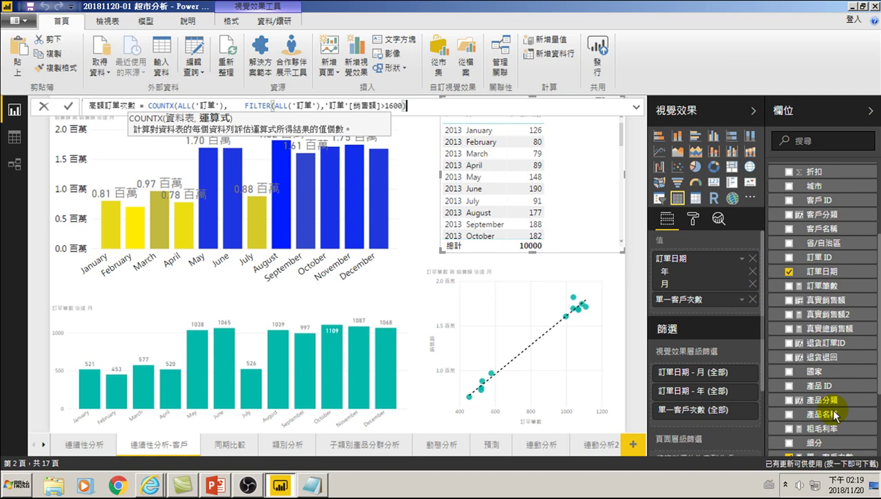
pyautogui.write(')')
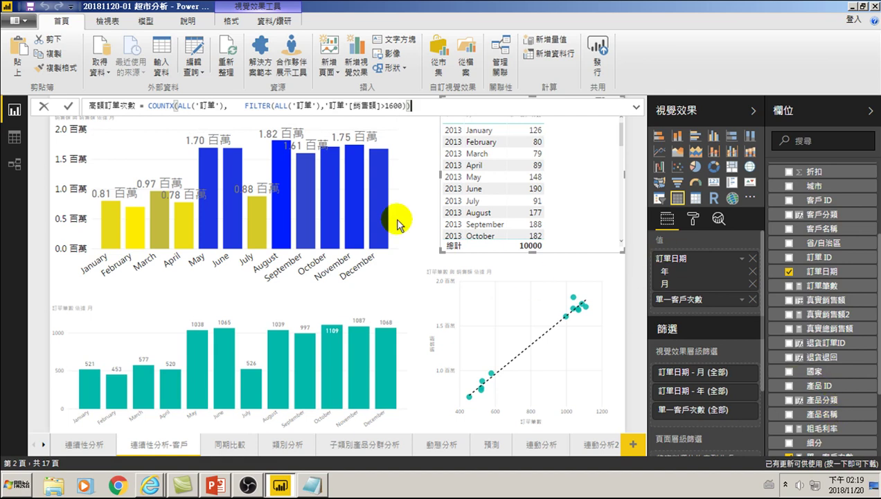
pyautogui.click(247, 105)
pyautogui.moveTo(248, 106); pyautogui.dragTo(410, 107)
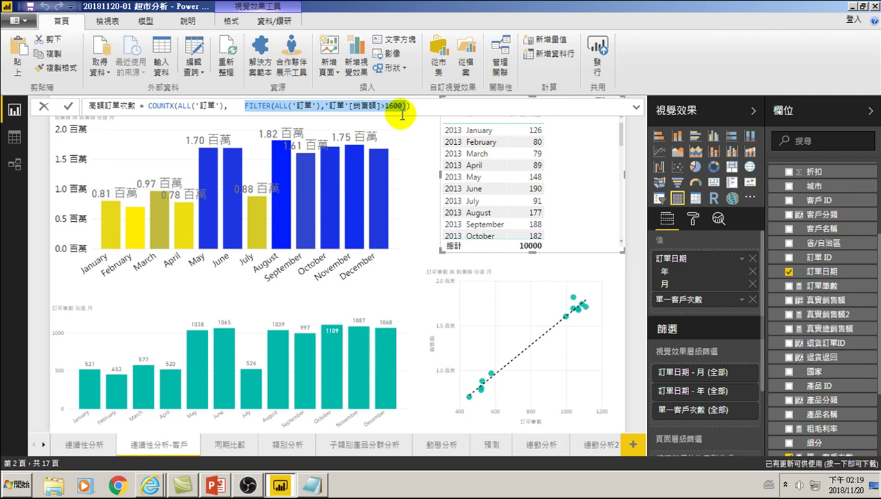
pyautogui.click(403, 111)
pyautogui.write(')')
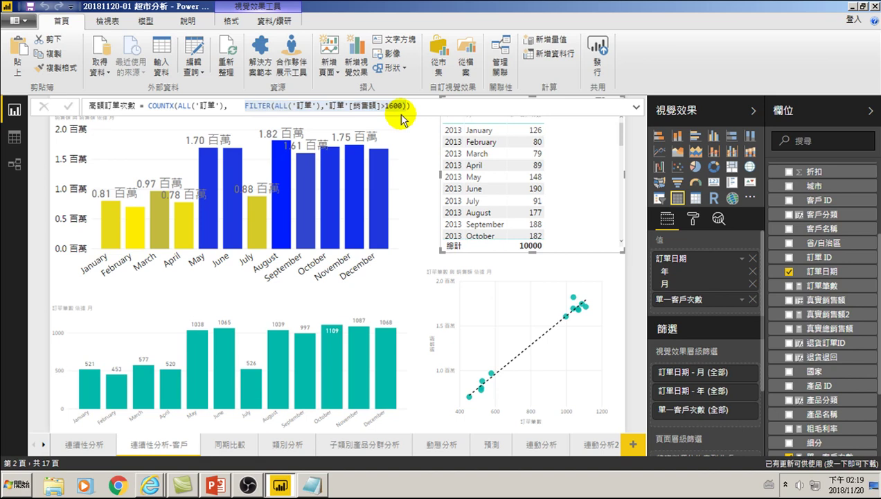
pyautogui.press('Return')
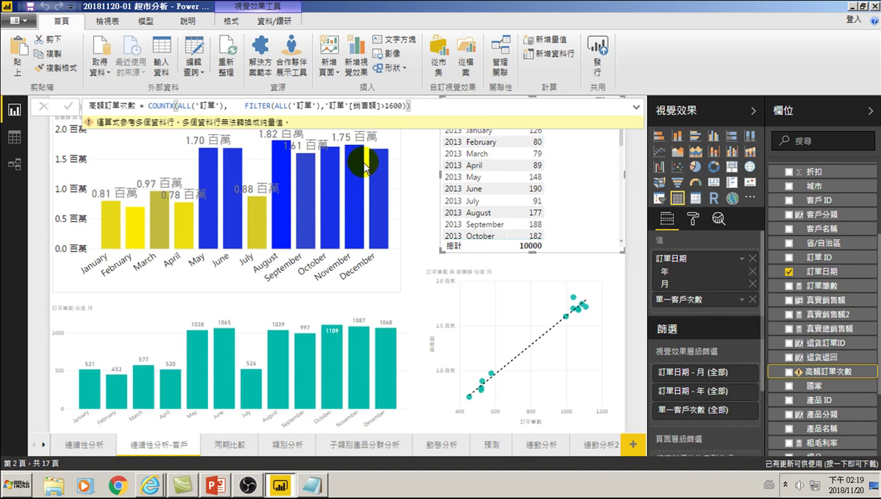
pyautogui.moveTo(220, 122); pyautogui.dragTo(288, 122)
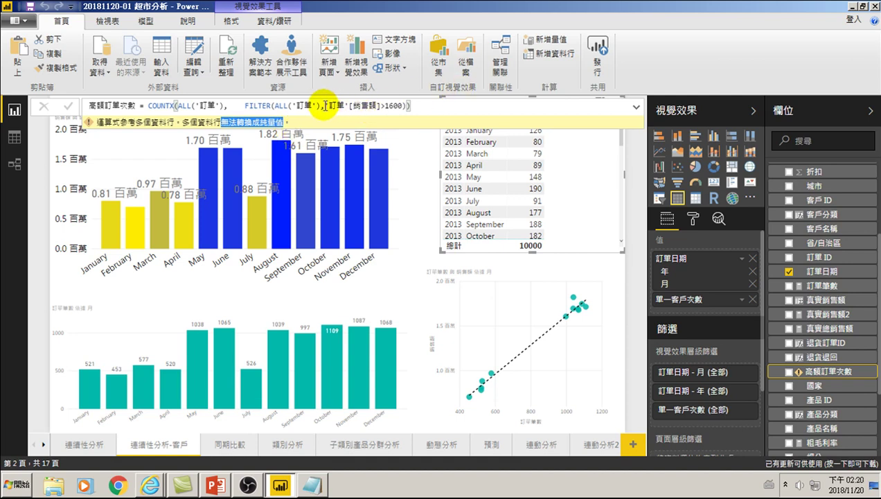
pyautogui.moveTo(325, 105); pyautogui.dragTo(382, 107)
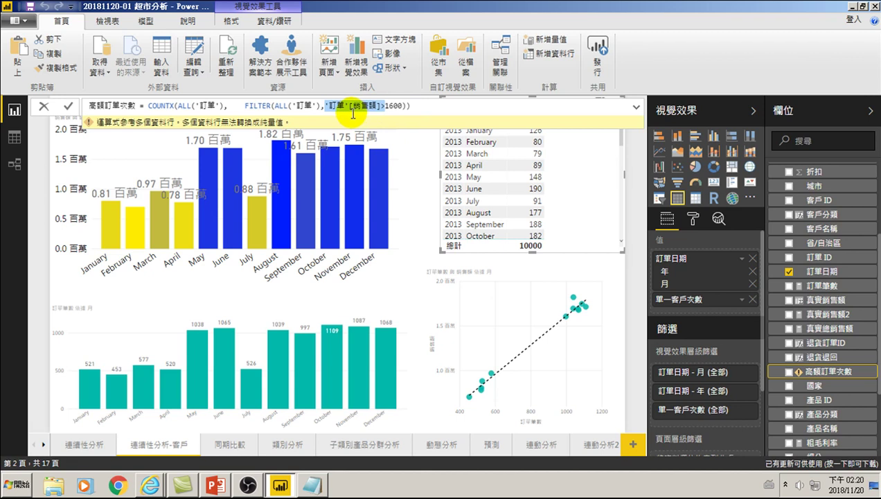
pyautogui.click(385, 105)
pyautogui.click(405, 105)
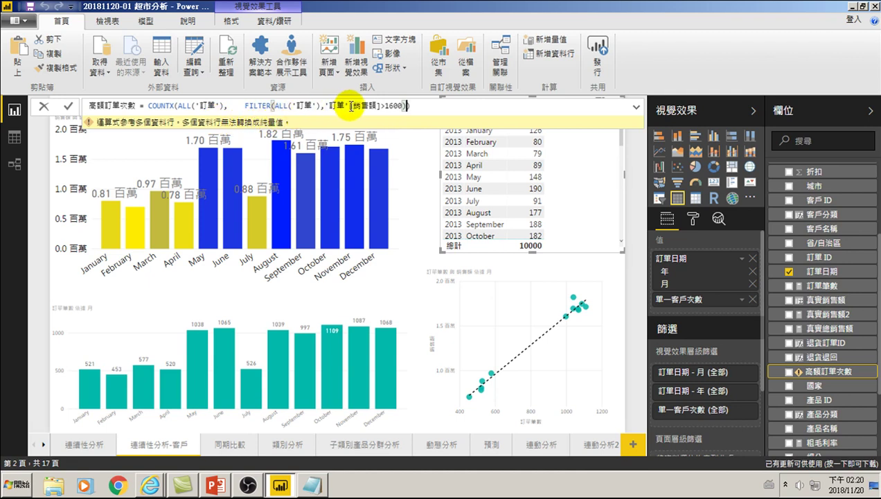
pyautogui.click(414, 106)
# Step: Add a closing parenthesis to 高額訂單次數, check its nesting, then bring up the Notepad notes
pyautogui.write(')')
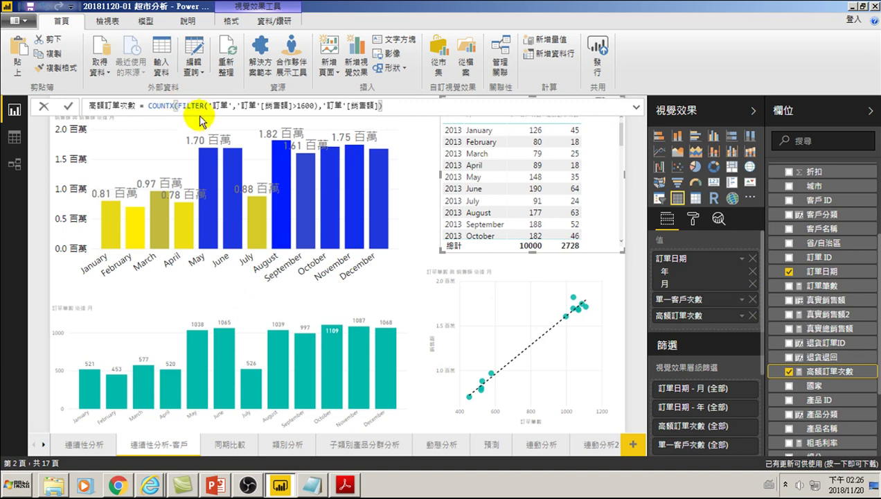
pyautogui.click(208, 103)
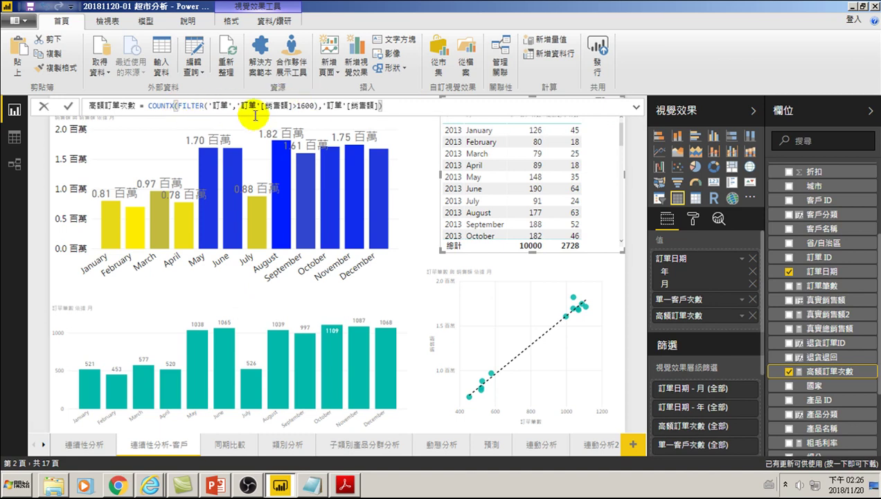
pyautogui.click(179, 106)
pyautogui.moveTo(179, 106); pyautogui.dragTo(318, 104)
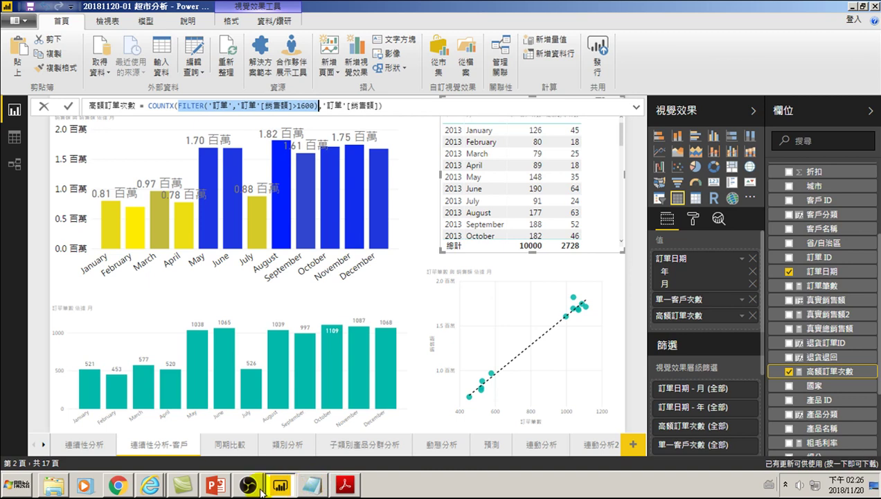
pyautogui.moveTo(311, 485)
pyautogui.click(321, 441)
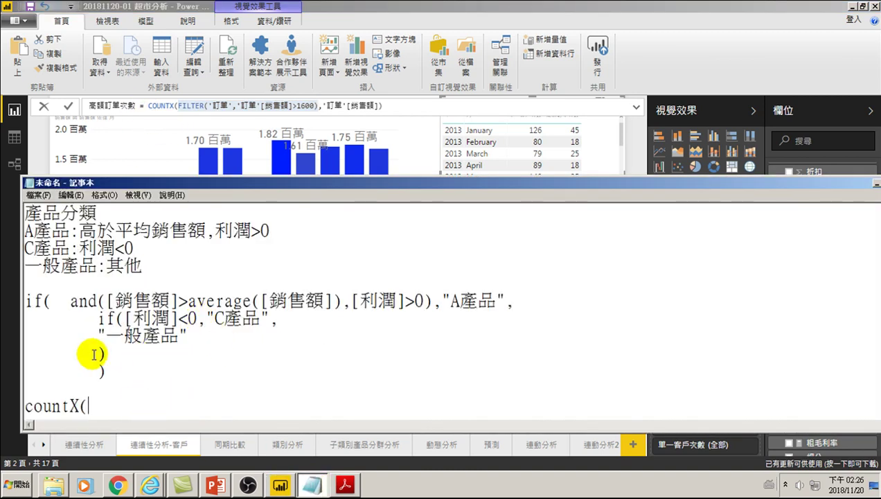
# Step: Prefix the Notepad countX( line with 高額訂單次數 =, then highlight 高額 and countX
pyautogui.click(25, 401)
pyautogui.write('YK')
pyautogui.press('BackSpace')
pyautogui.press('BackSpace')
pyautogui.press('capslock')
pyautogui.write('yrb')
pyautogui.press('space')
pyautogui.write('jher')
pyautogui.press('space')
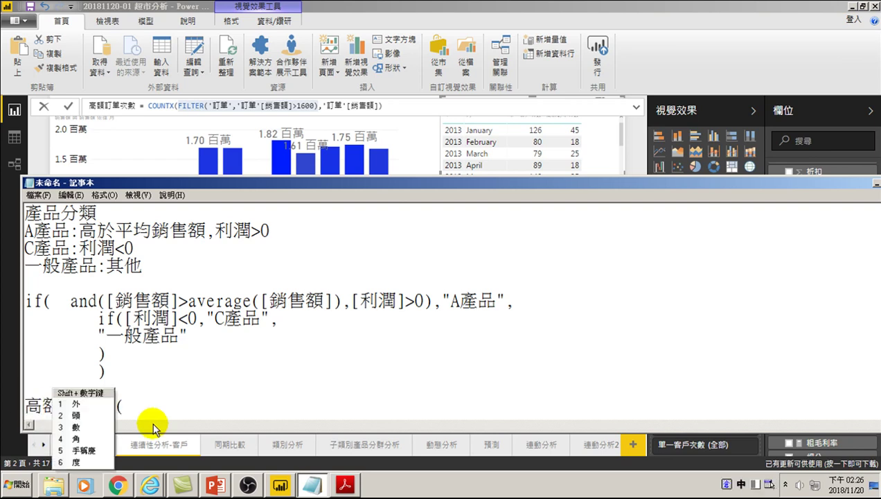
pyautogui.write('訂單次')
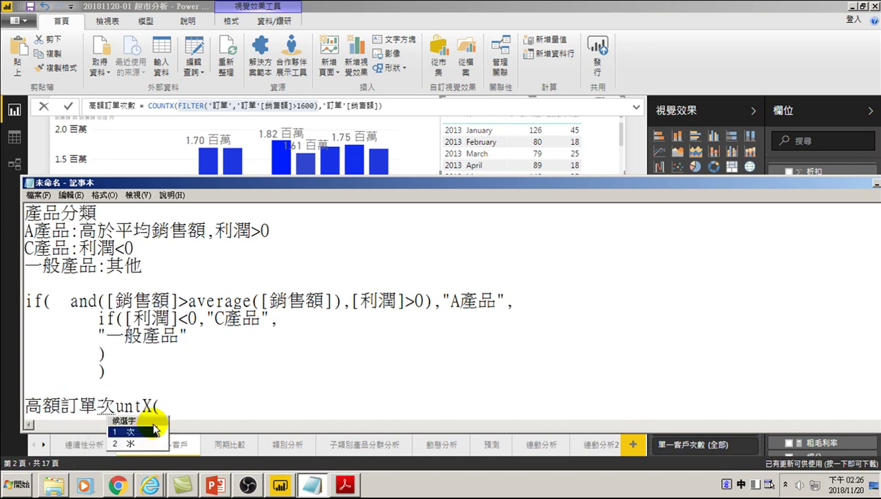
pyautogui.write('數  = co')
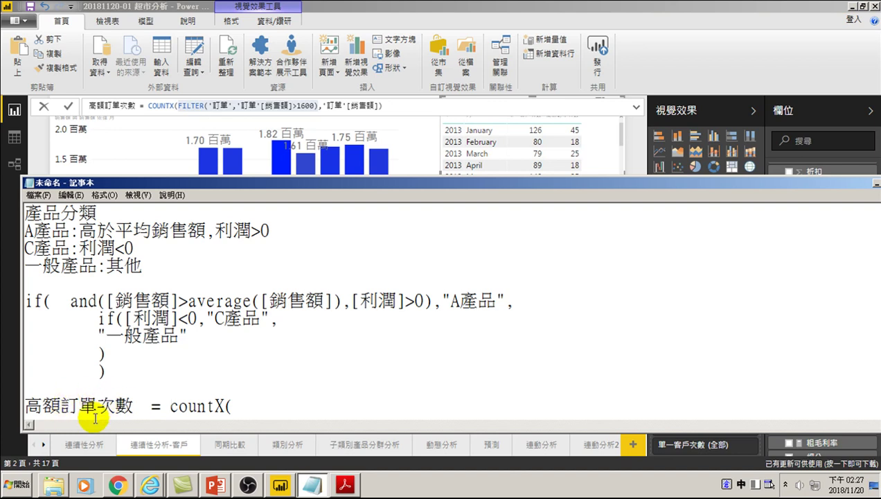
pyautogui.moveTo(63, 405); pyautogui.dragTo(26, 405)
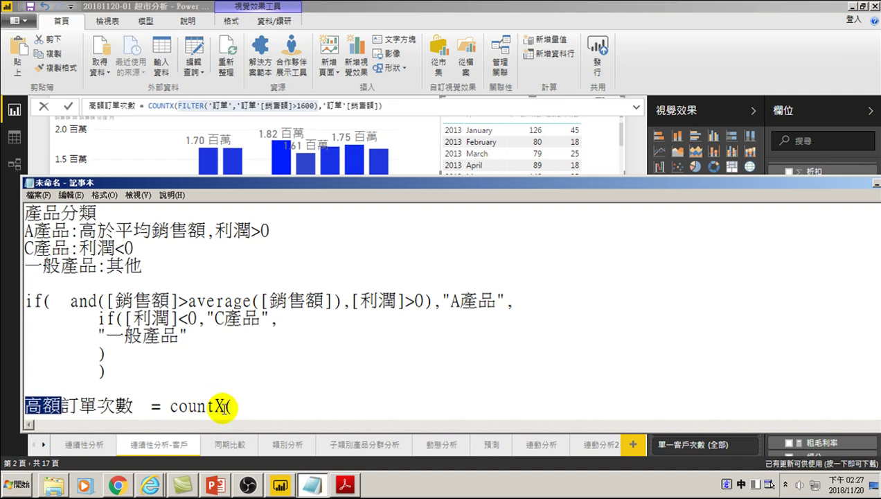
pyautogui.moveTo(170, 406); pyautogui.dragTo(225, 406)
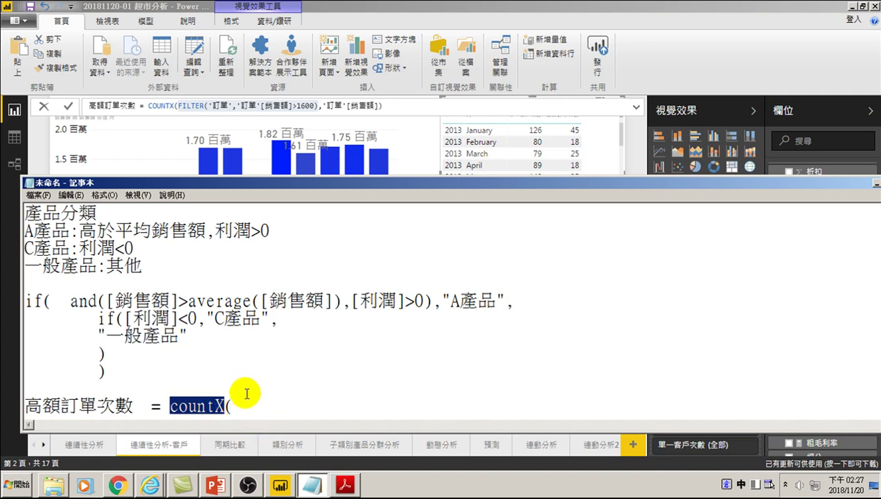
pyautogui.click(244, 405)
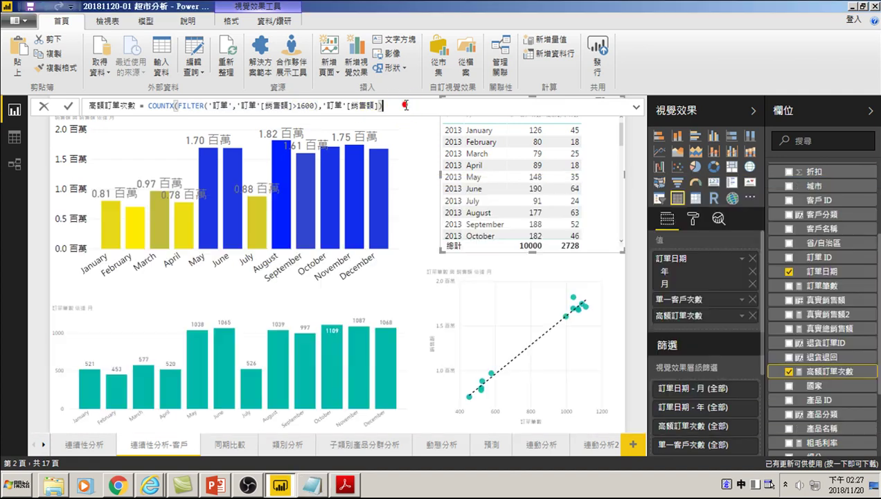
pyautogui.click(400, 104)
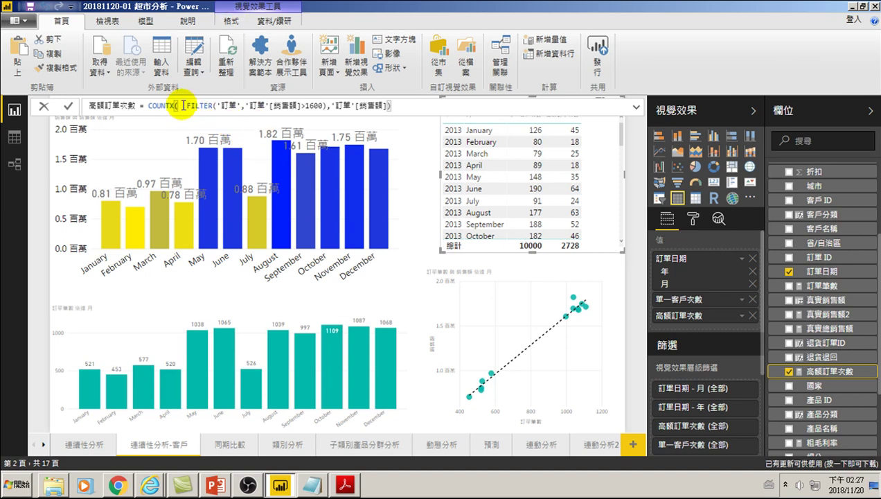
pyautogui.moveTo(178, 106); pyautogui.dragTo(328, 106)
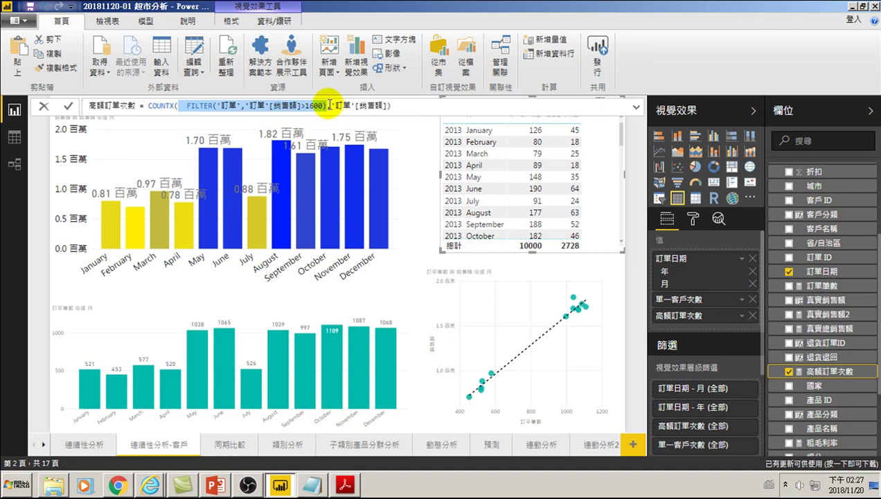
pyautogui.moveTo(331, 106); pyautogui.dragTo(383, 106)
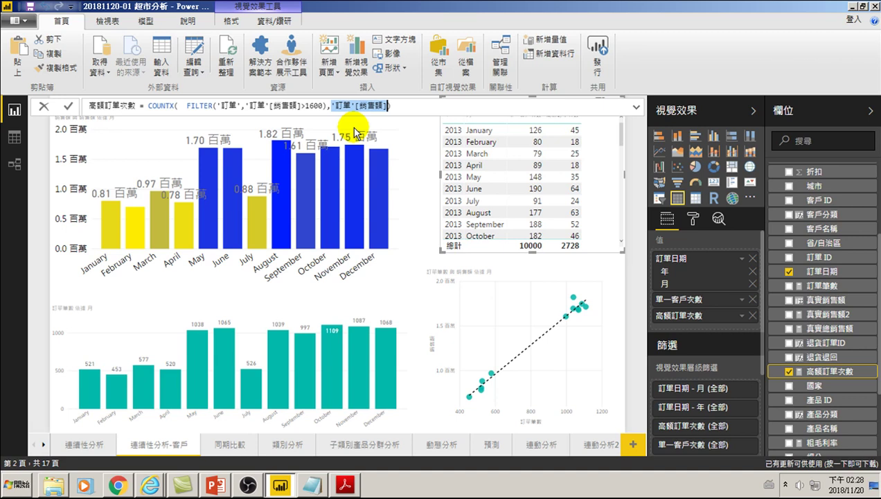
pyautogui.moveTo(179, 106); pyautogui.dragTo(329, 106)
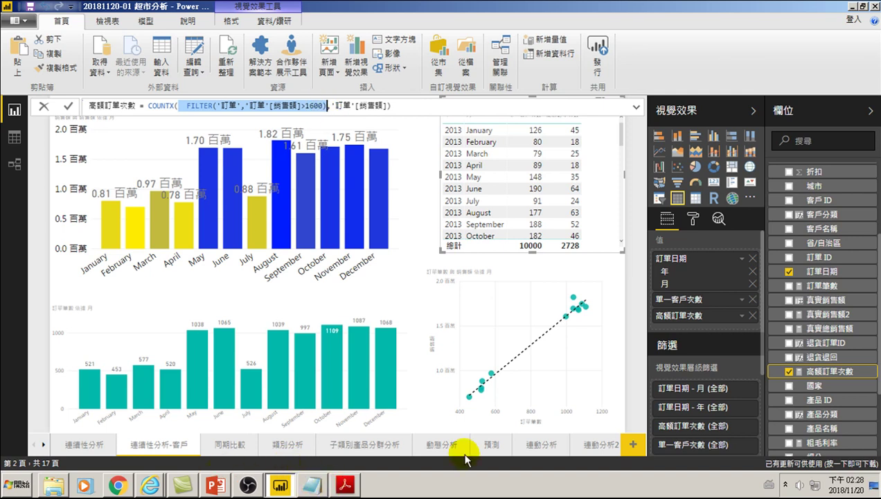
pyautogui.click(313, 485)
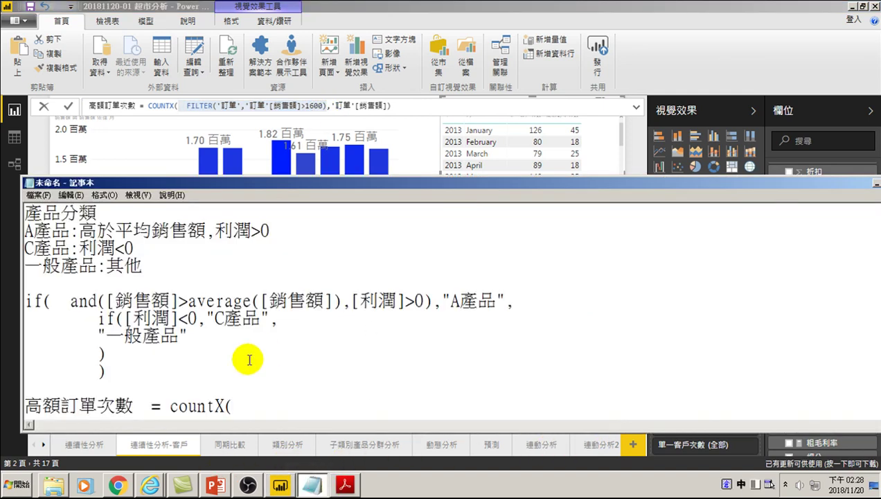
# Step: Enlarge the Notepad window and write the arguments 資料表,運算式) after countX(
pyautogui.moveTo(278, 182); pyautogui.dragTo(279, 150)
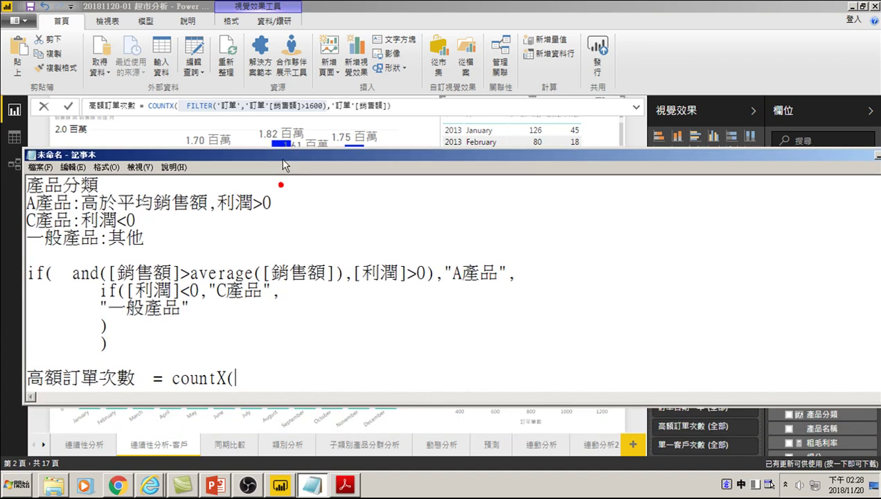
pyautogui.moveTo(280, 399); pyautogui.dragTo(279, 418)
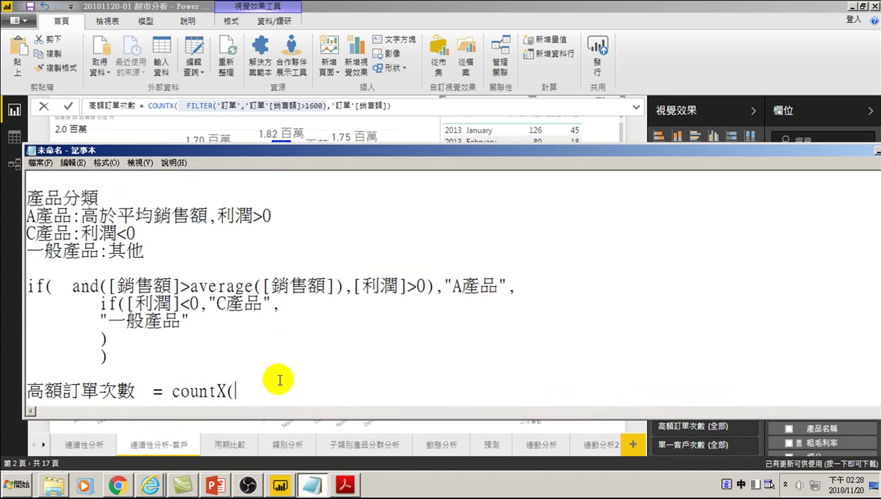
pyautogui.press('Return')
pyautogui.press('Return')
pyautogui.press('Return')
pyautogui.press('Return')
pyautogui.press('Return')
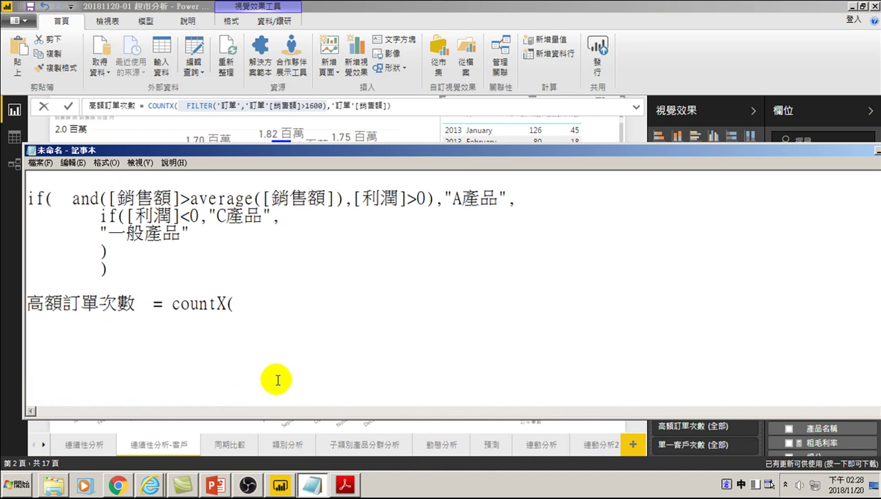
pyautogui.click(260, 307)
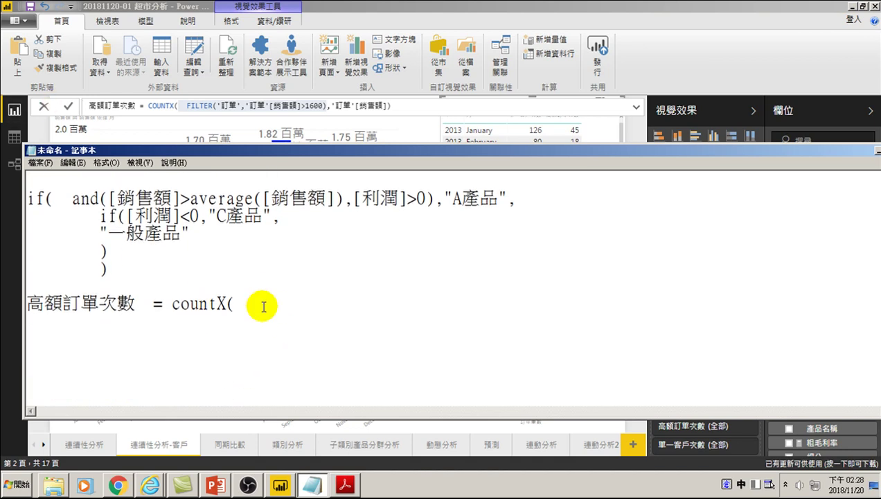
pyautogui.write('資料表,運')
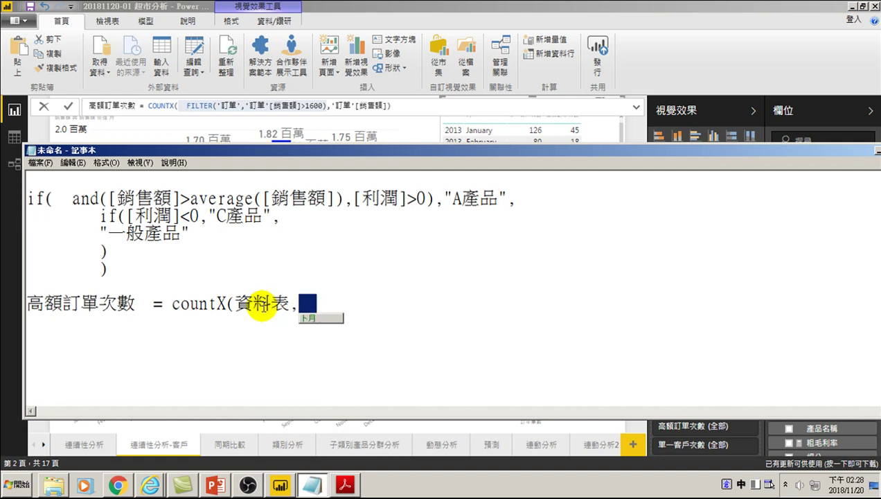
pyautogui.write('算')
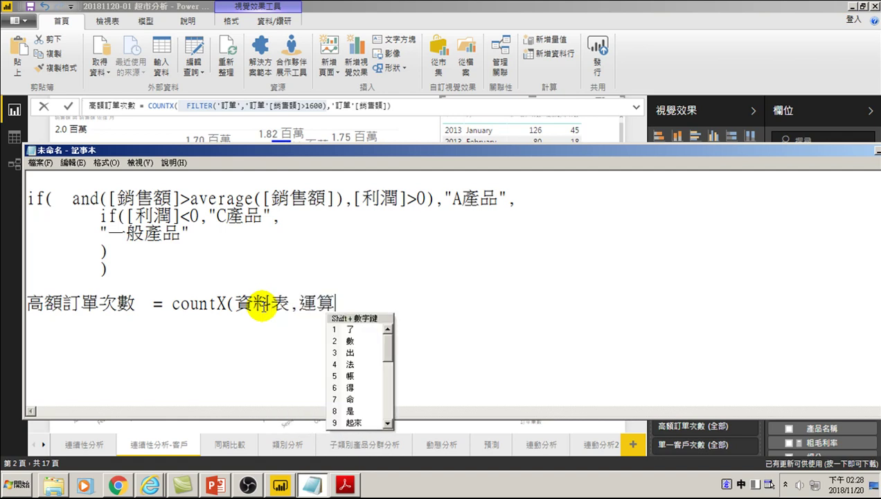
pyautogui.write('式')
pyautogui.press('Return')
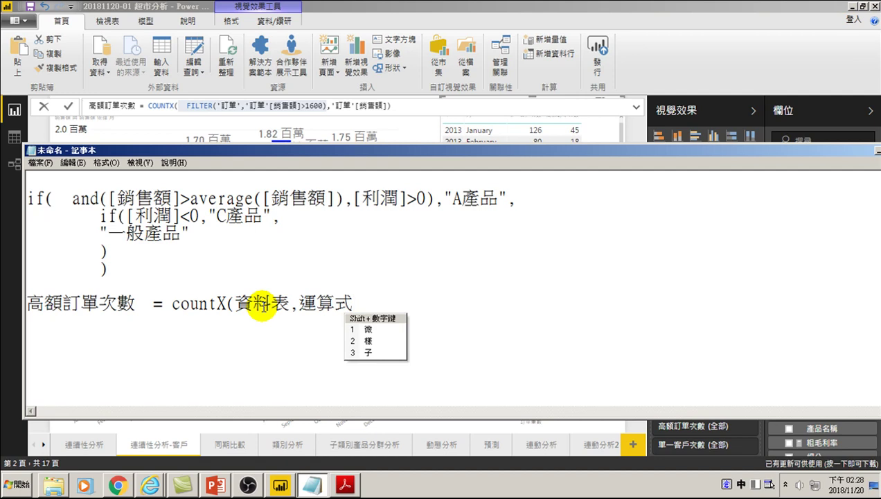
pyautogui.write(')')
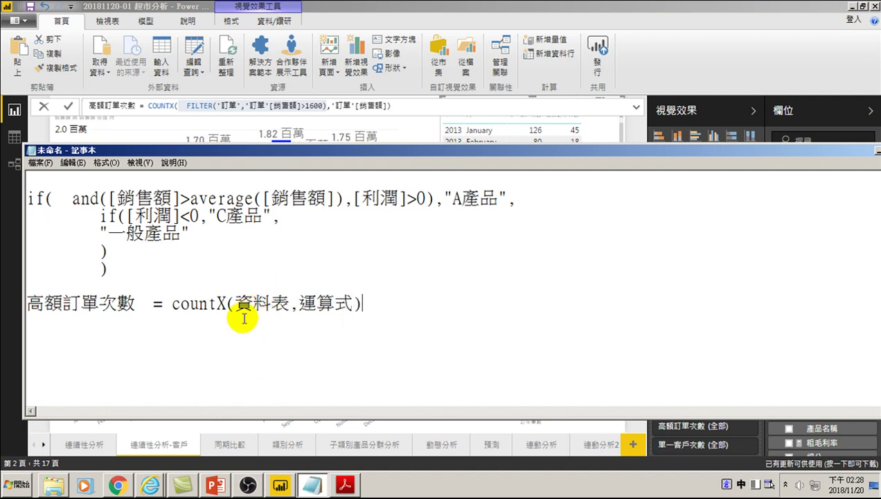
# Step: Change the first argument 資料表 to 符合高額的資料 and select it
pyautogui.moveTo(300, 304); pyautogui.dragTo(353, 305)
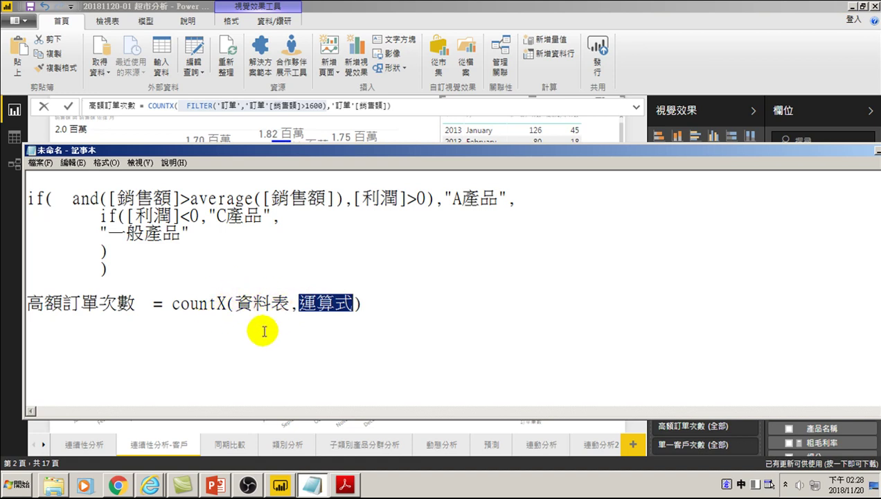
pyautogui.moveTo(235, 303); pyautogui.dragTo(289, 305)
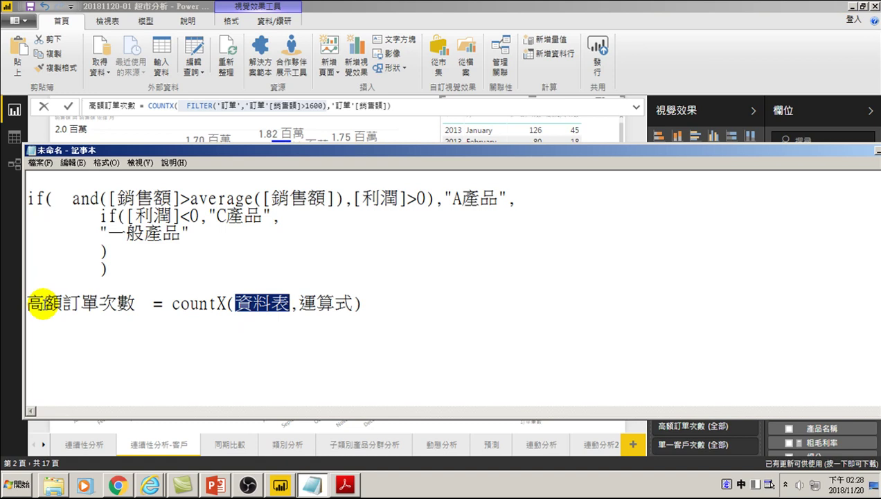
pyautogui.click(240, 303)
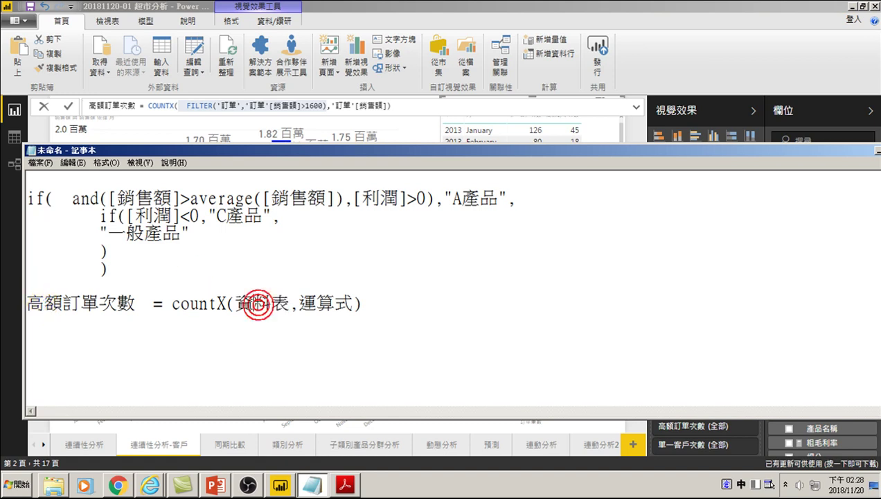
pyautogui.write('符合')
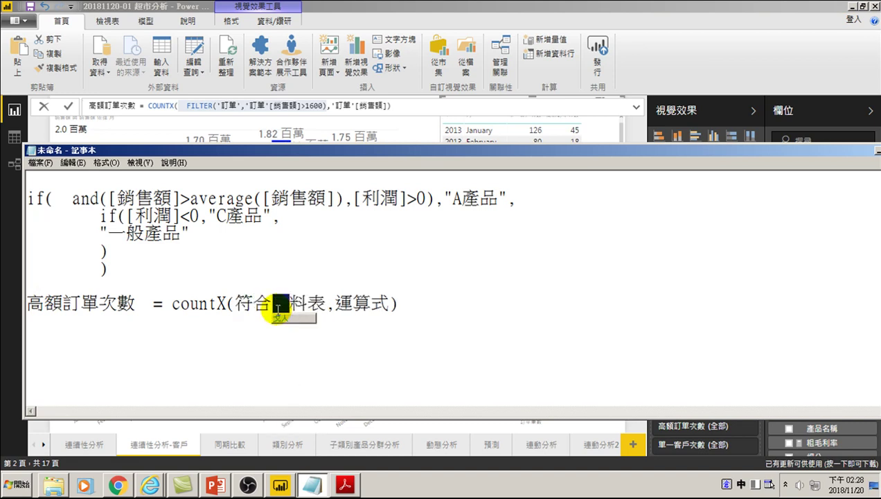
pyautogui.write('資')
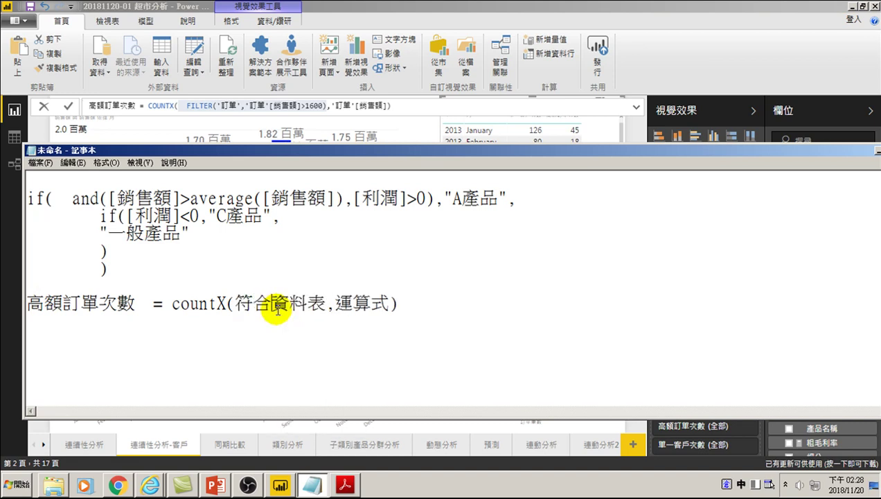
pyautogui.write('高額')
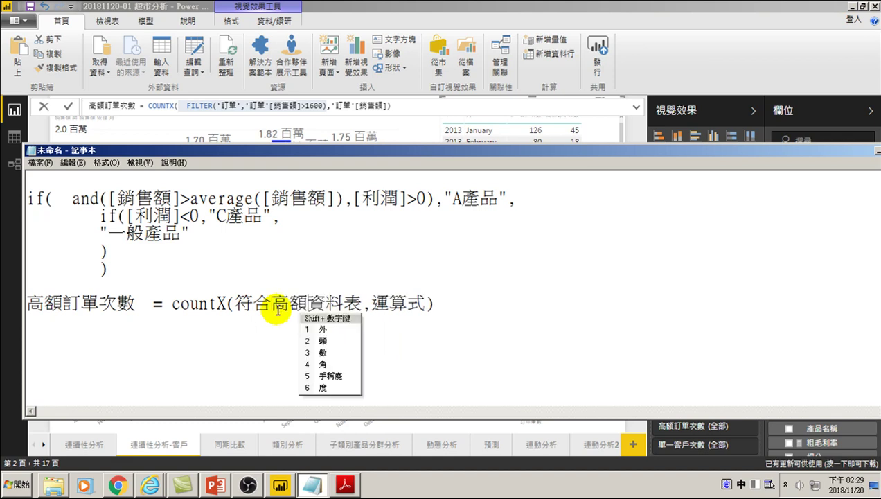
pyautogui.write('的')
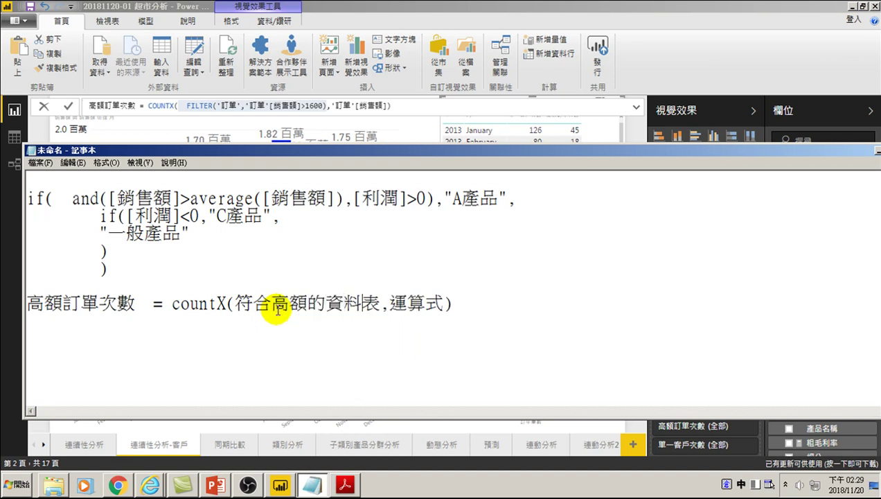
pyautogui.press('Delete')
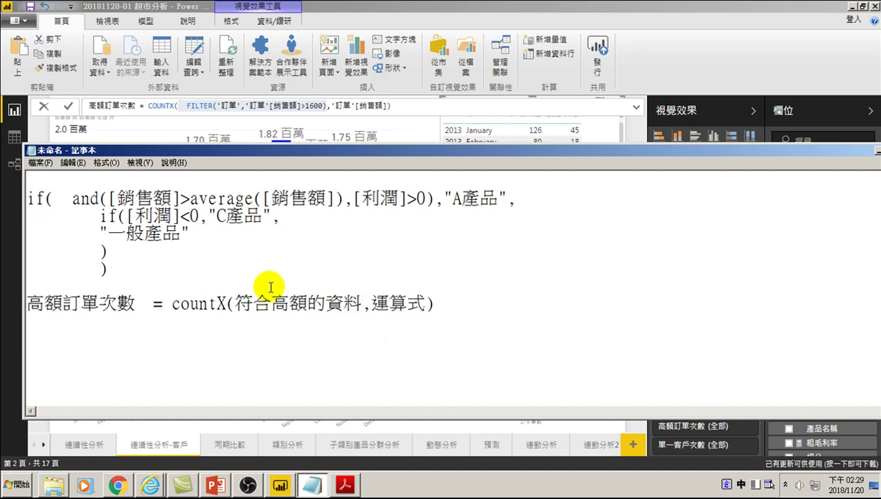
pyautogui.moveTo(239, 302); pyautogui.dragTo(353, 305)
pyautogui.hotkey('ctrl', 'c')
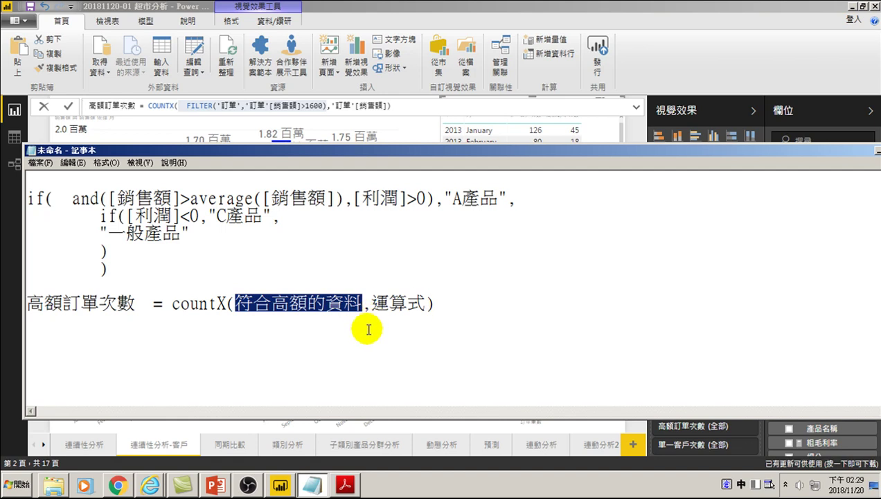
# Step: Paste 符合高額的資料 on a new line and define it as FILTER(資料表,符合高額的運算式)
pyautogui.click(456, 302)
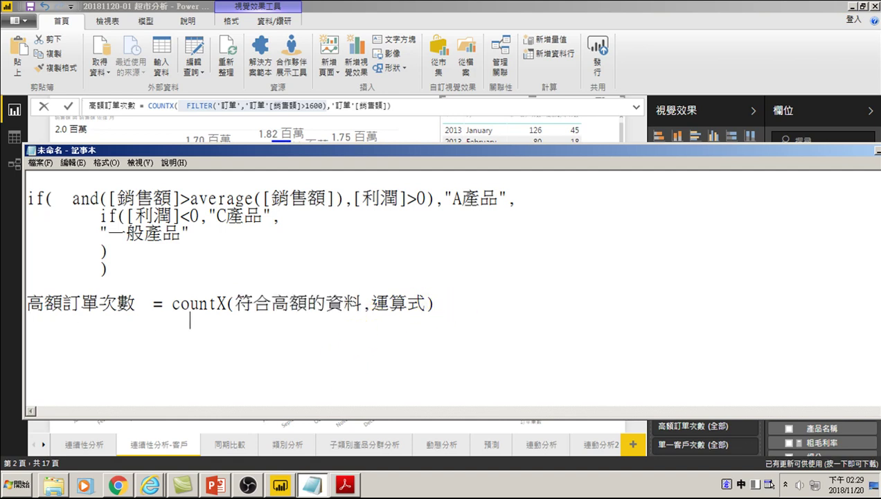
pyautogui.hotkey('ctrl', 'v')
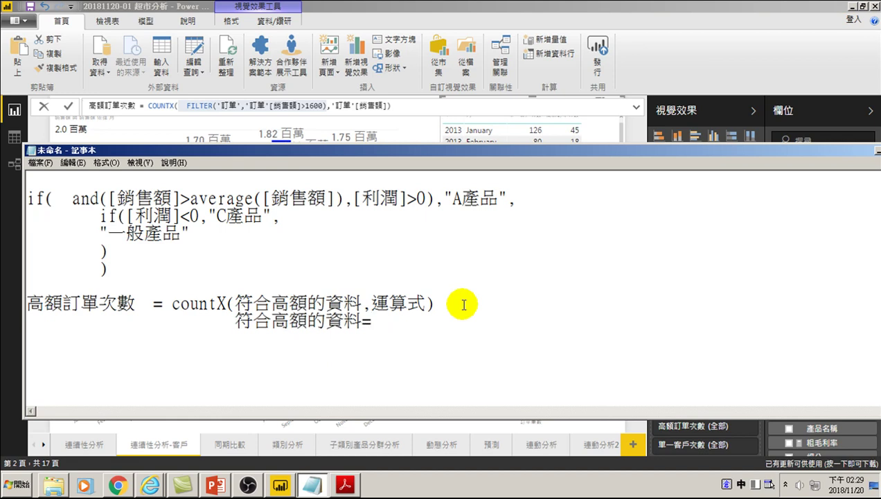
pyautogui.write('f')
pyautogui.press('capslock')
pyautogui.write('ILTER')
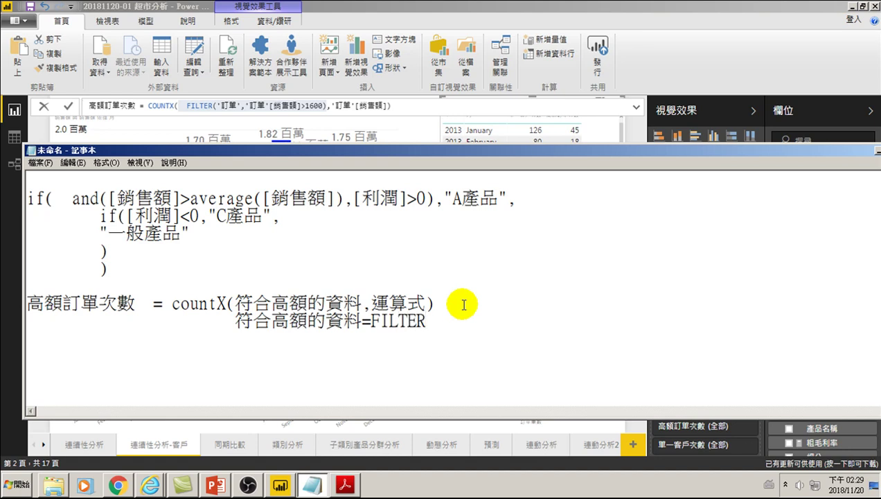
pyautogui.write('(')
pyautogui.write('I')
pyautogui.hotkey('ctrl', 'space')
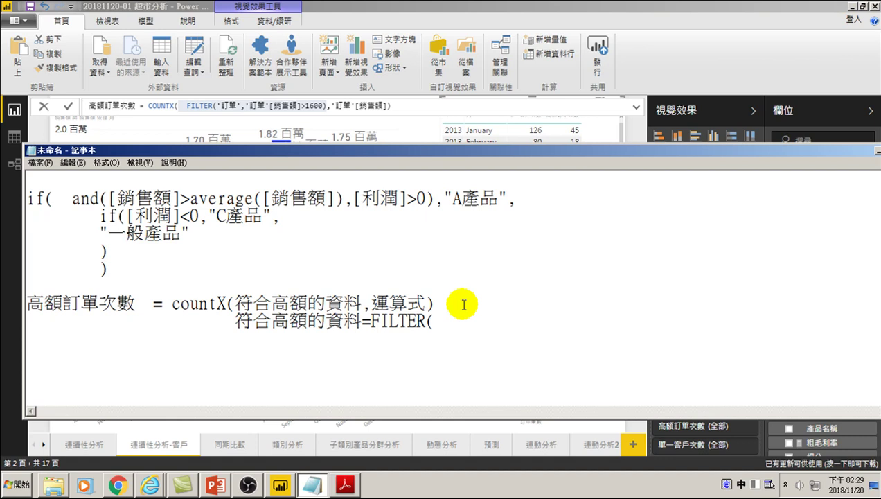
pyautogui.write('資料表,運')
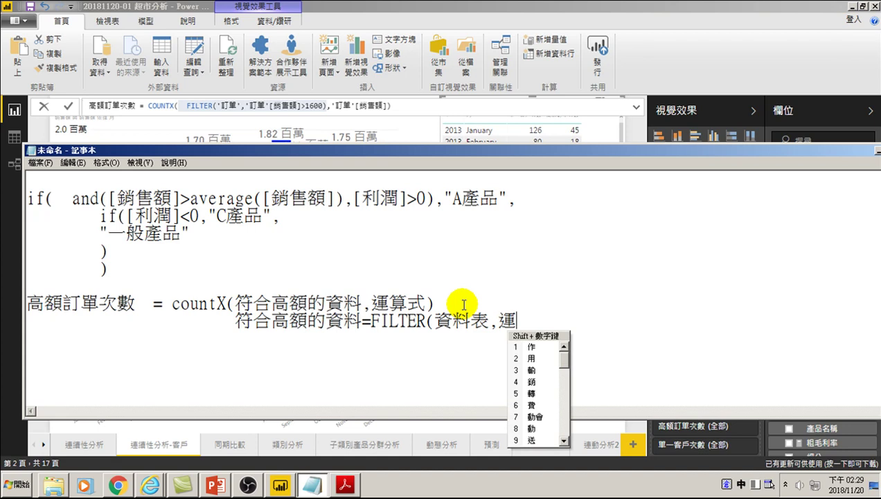
pyautogui.write('算式')
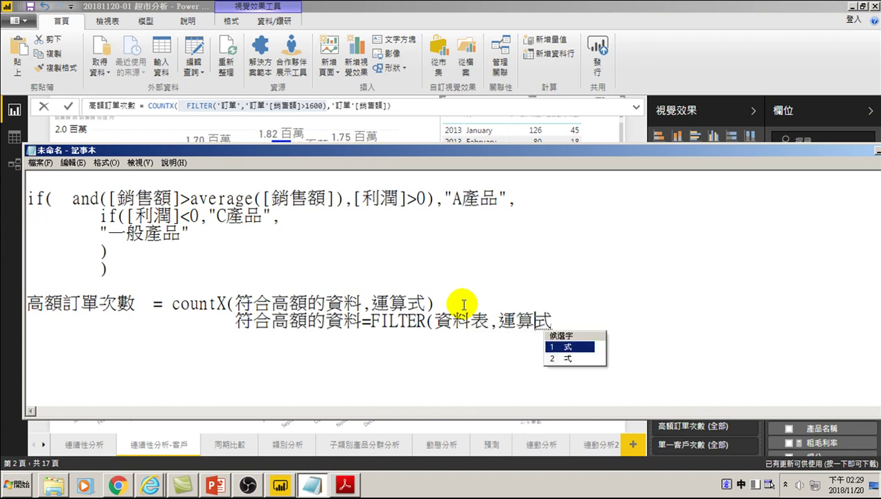
pyautogui.write(')')
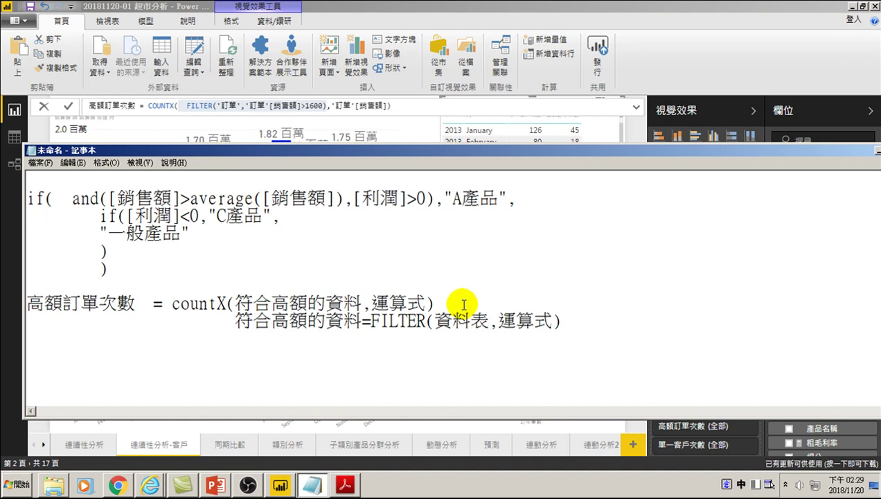
pyautogui.press('Left')
pyautogui.press('Left')
pyautogui.press('Left')
pyautogui.write('符合高額的')
pyautogui.press('Escape')
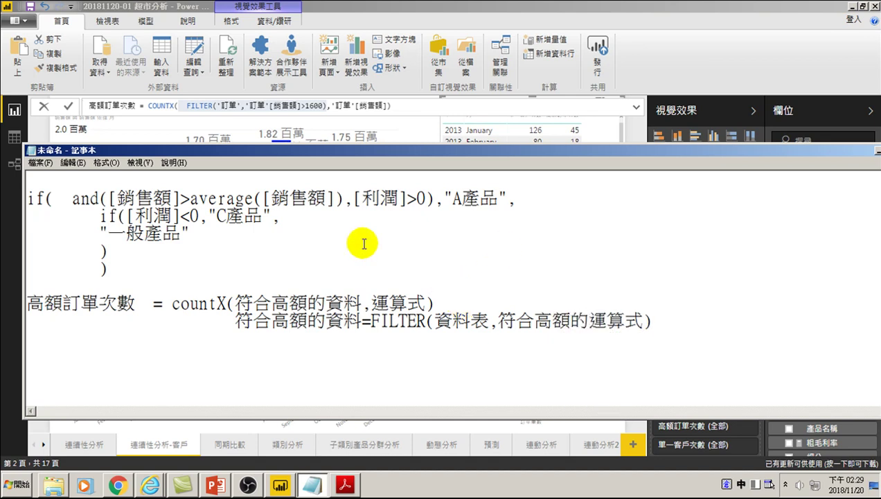
# Step: Start a third Notepad line reading = COUNTX(
pyautogui.moveTo(497, 325); pyautogui.dragTo(619, 325)
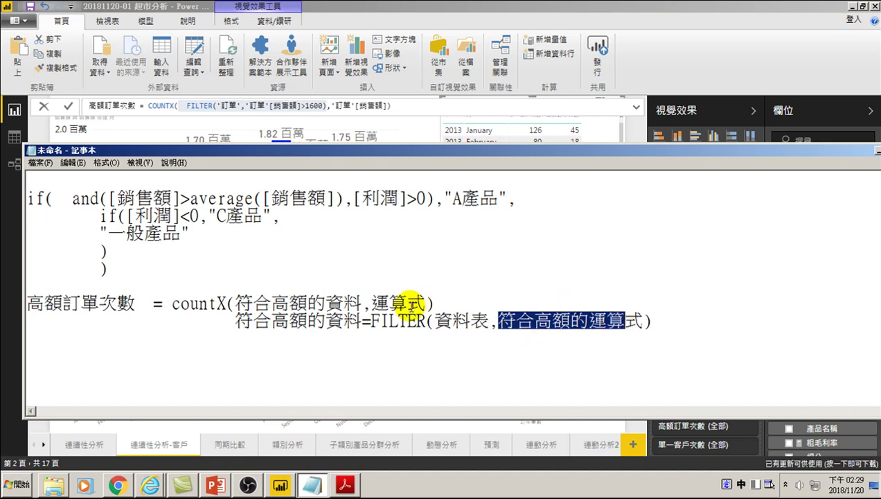
pyautogui.click(375, 302)
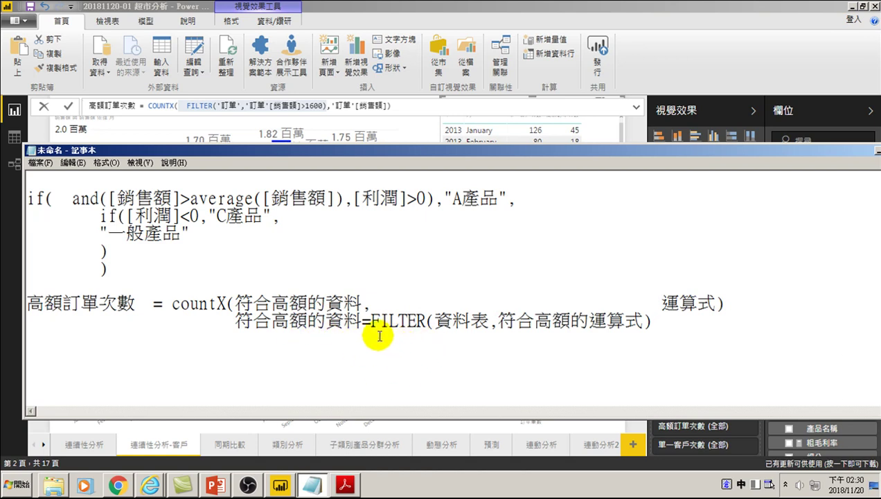
pyautogui.click(685, 332)
pyautogui.click(683, 328)
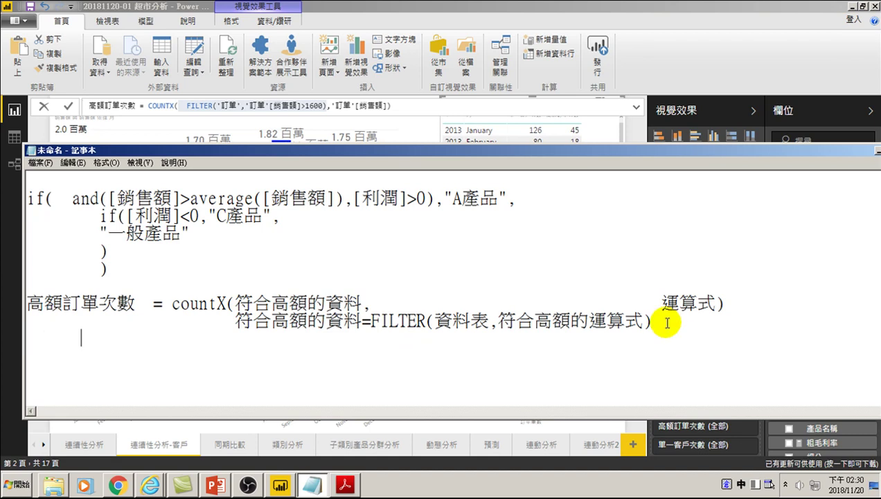
pyautogui.write('=')
pyautogui.write(' COUNT')
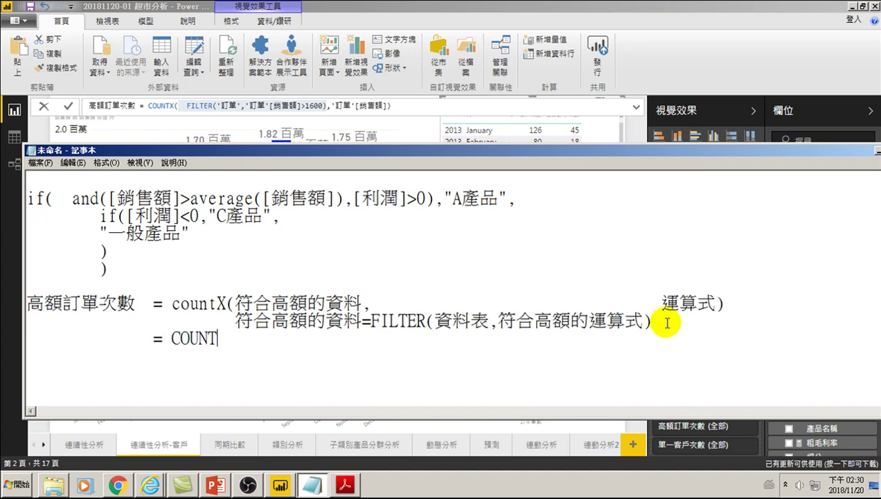
pyautogui.write('X(')
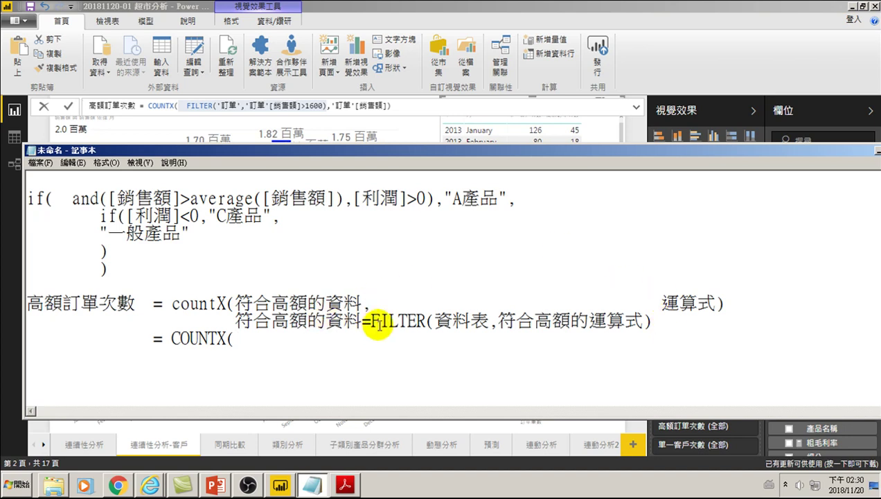
# Step: Write FILTER('訂單', after COUNTX( on the third line
pyautogui.moveTo(371, 320); pyautogui.dragTo(427, 321)
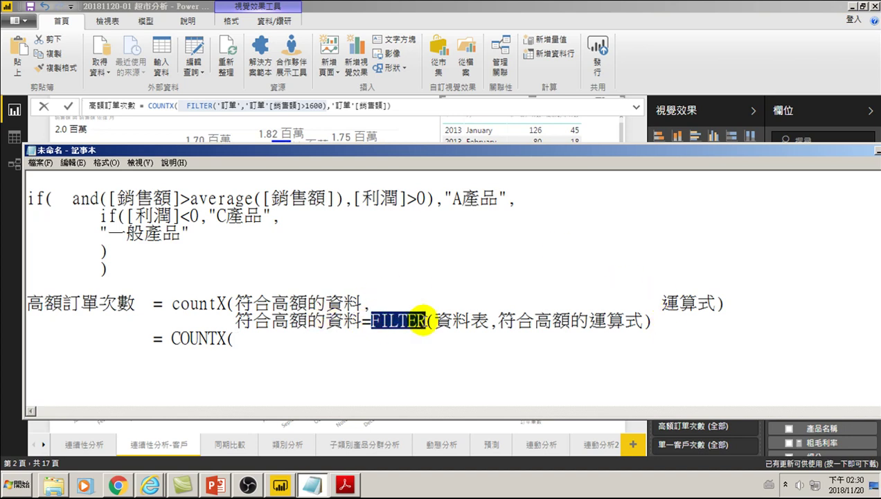
pyautogui.click(261, 339)
pyautogui.write('ILTER(')
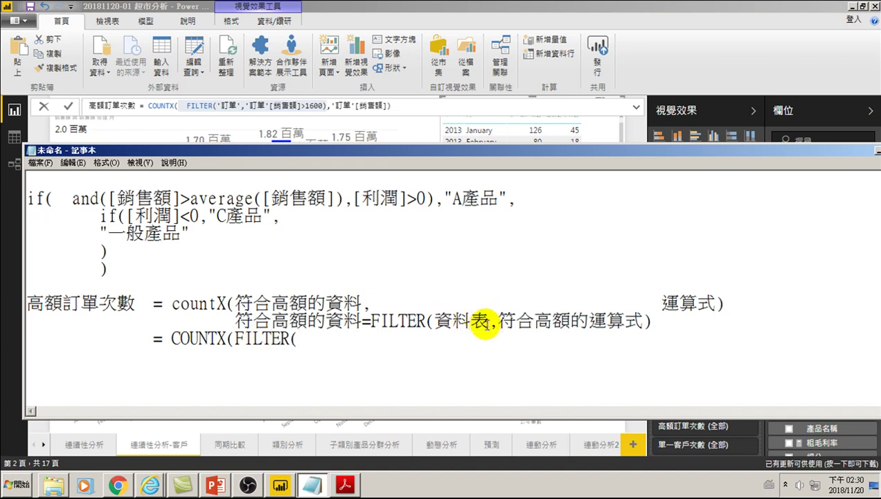
pyautogui.write('YRMN')
pyautogui.press('BackSpace')
pyautogui.press('BackSpace')
pyautogui.press('BackSpace')
pyautogui.press('BackSpace')
pyautogui.write('y')
pyautogui.write('訂')
pyautogui.write('單')
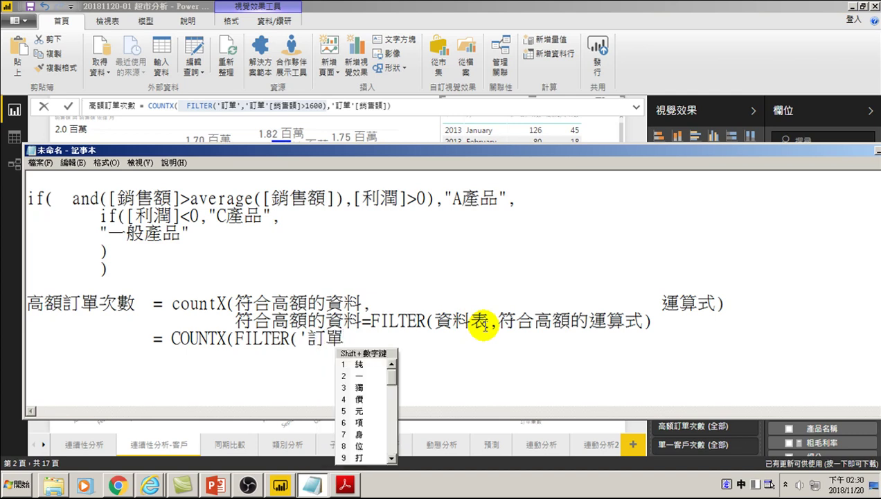
pyautogui.write("',")
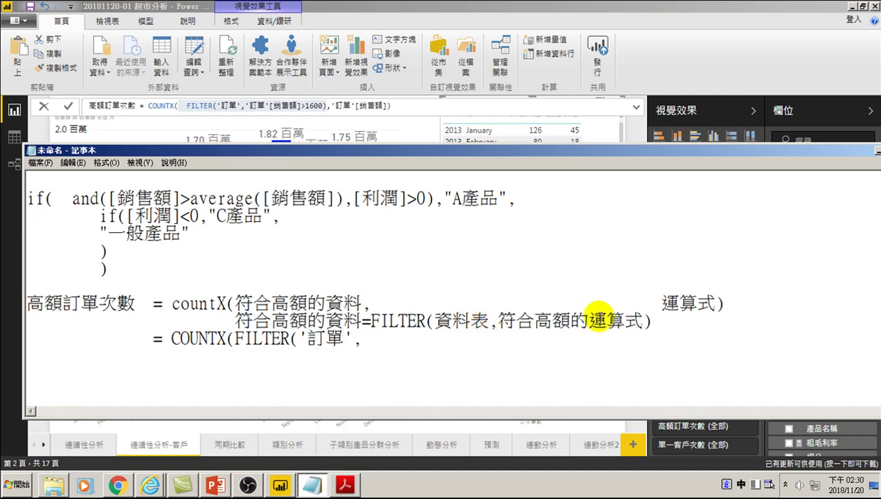
# Step: Add the condition [銷售額]>1600 to complete the FILTER argument
pyautogui.moveTo(498, 322); pyautogui.dragTo(641, 324)
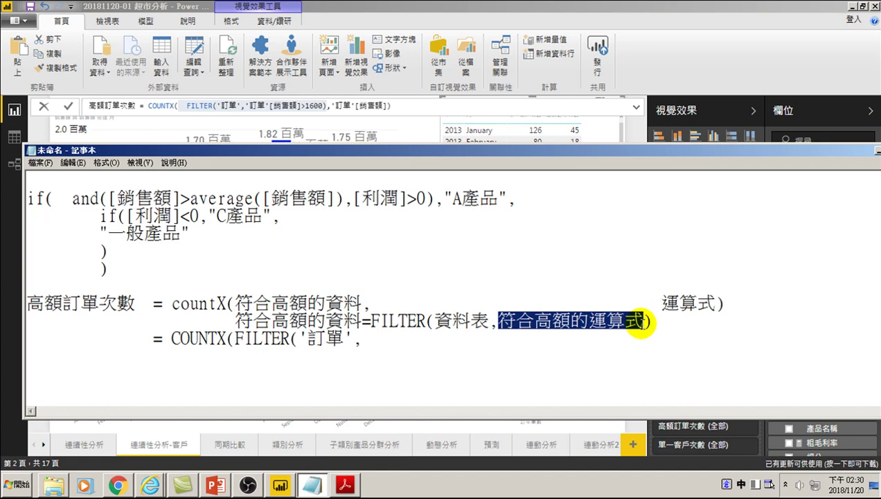
pyautogui.click(400, 338)
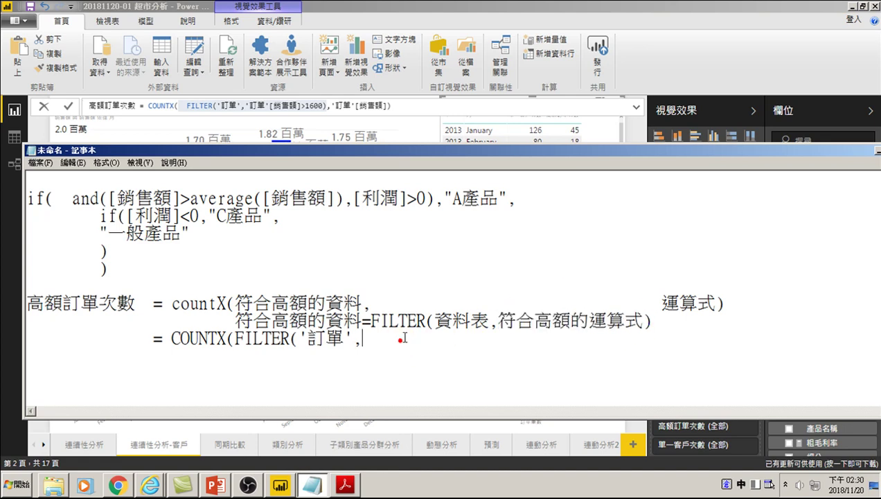
pyautogui.write('[銷售')
pyautogui.press('Return')
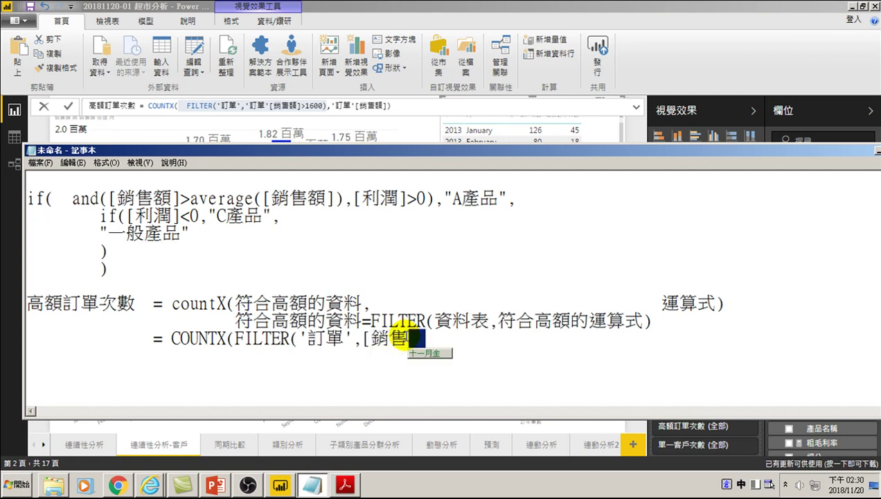
pyautogui.write('額')
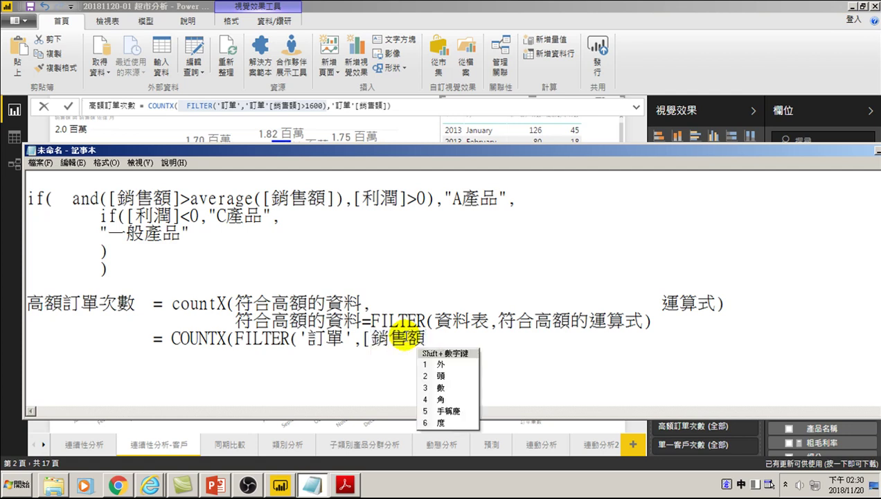
pyautogui.write(']')
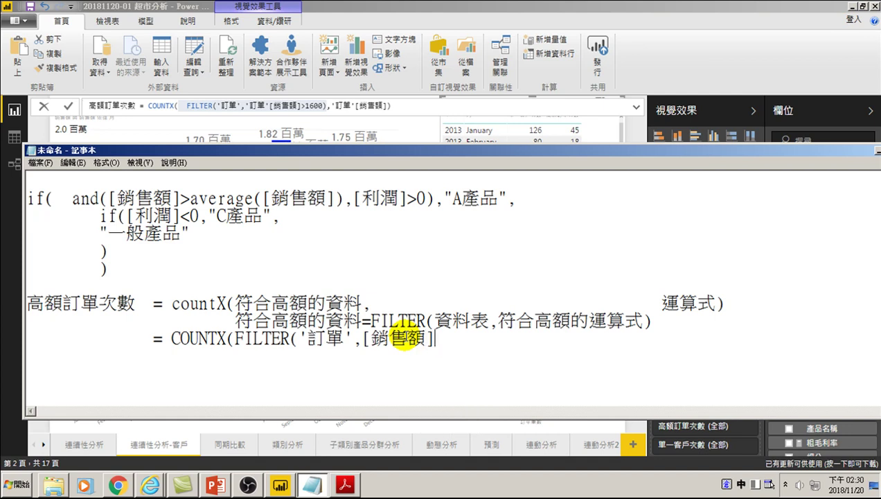
pyautogui.write('>1600')
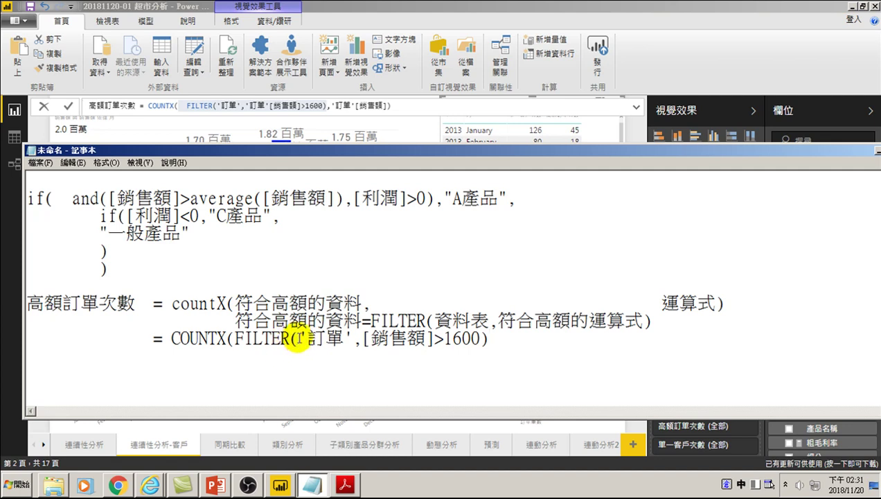
pyautogui.moveTo(236, 338); pyautogui.dragTo(489, 338)
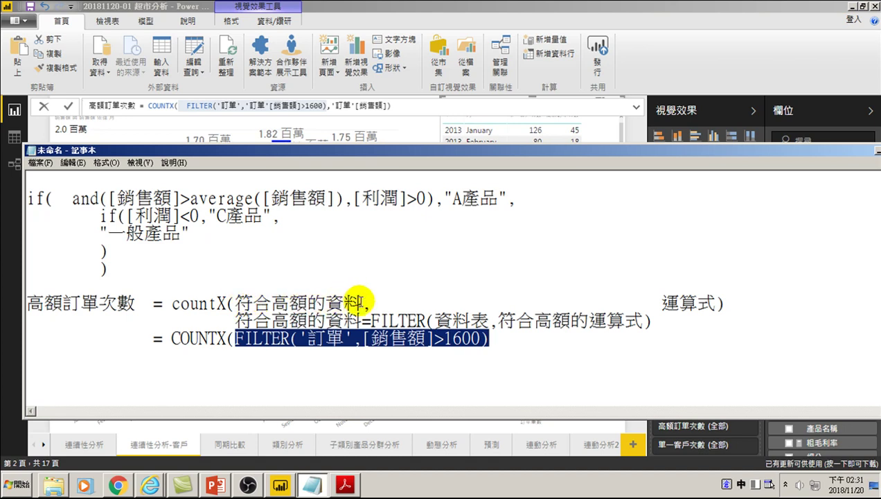
# Step: Finish the COUNTX line with [銷售額]) as the expression and return to the Power BI report
pyautogui.click(502, 339)
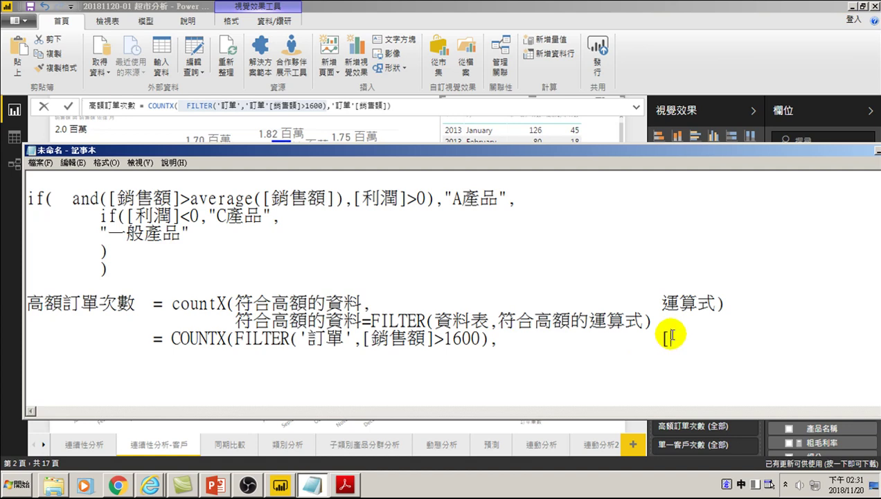
pyautogui.write('銷售')
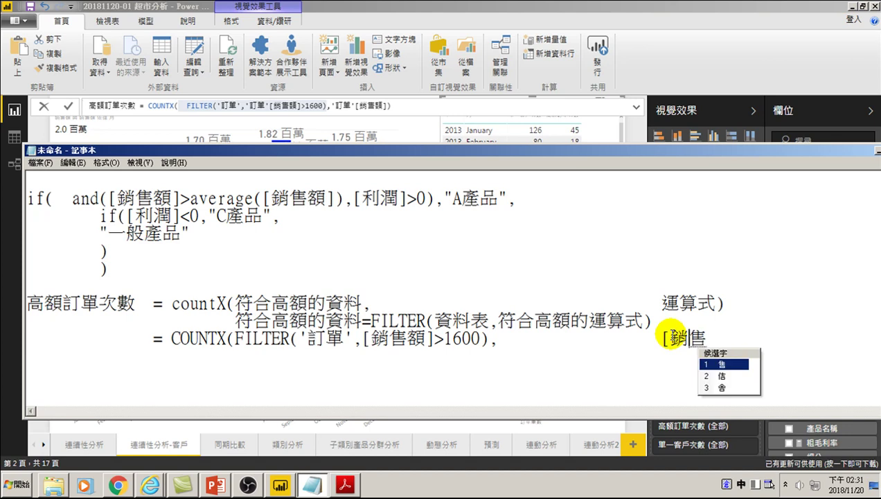
pyautogui.write('額]')
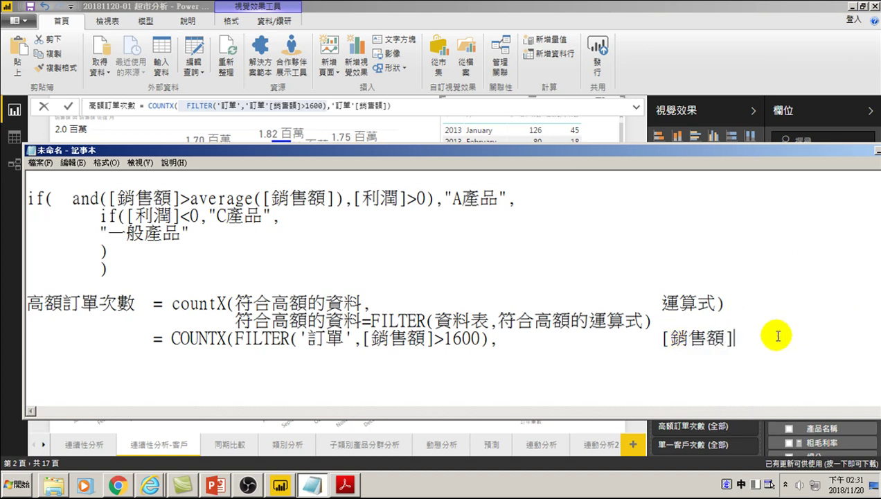
pyautogui.write(')')
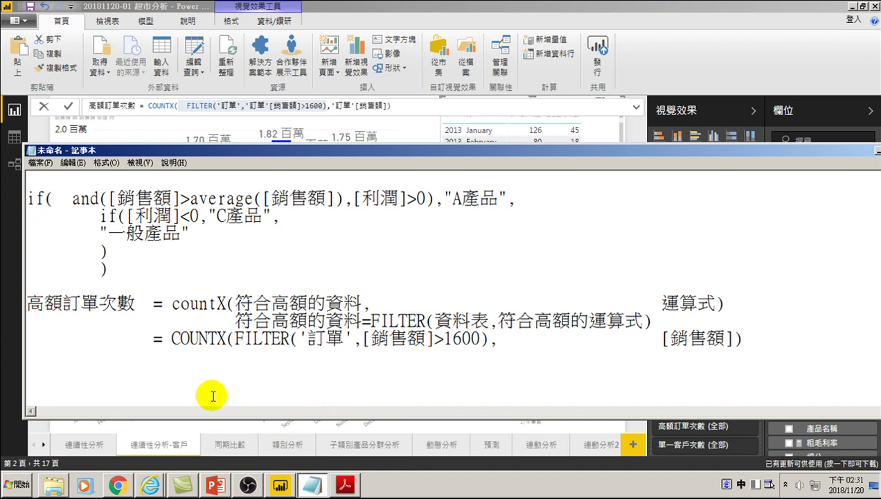
pyautogui.click(177, 106)
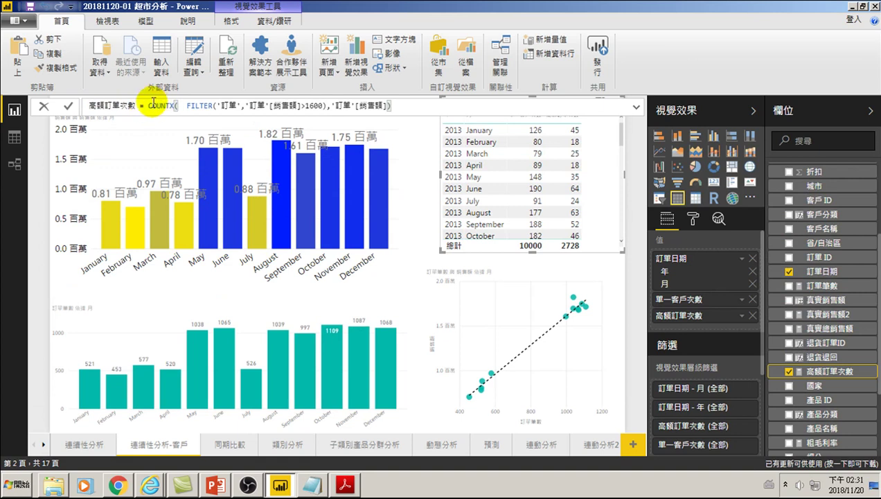
pyautogui.moveTo(184, 106); pyautogui.dragTo(318, 105)
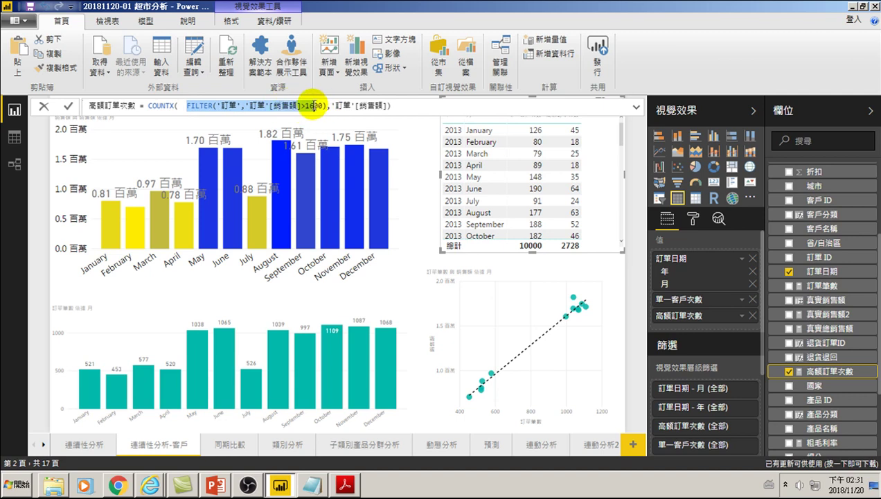
pyautogui.moveTo(318, 105); pyautogui.dragTo(327, 106)
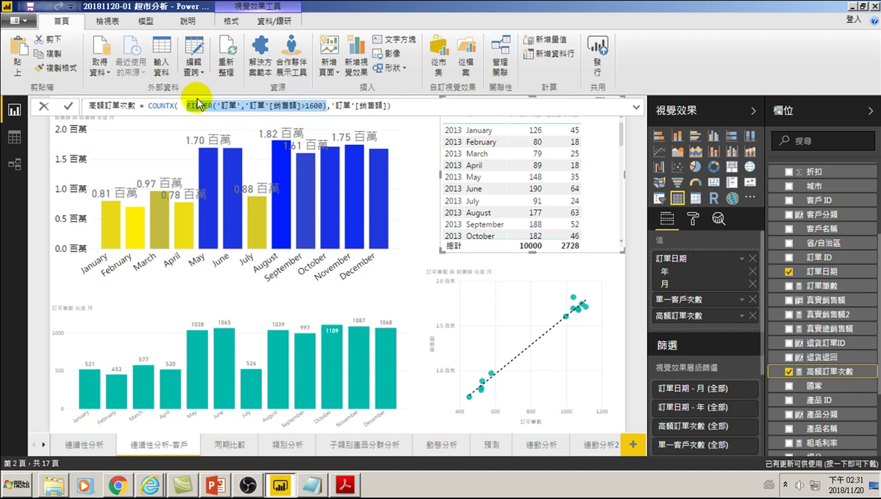
pyautogui.moveTo(332, 106); pyautogui.dragTo(388, 106)
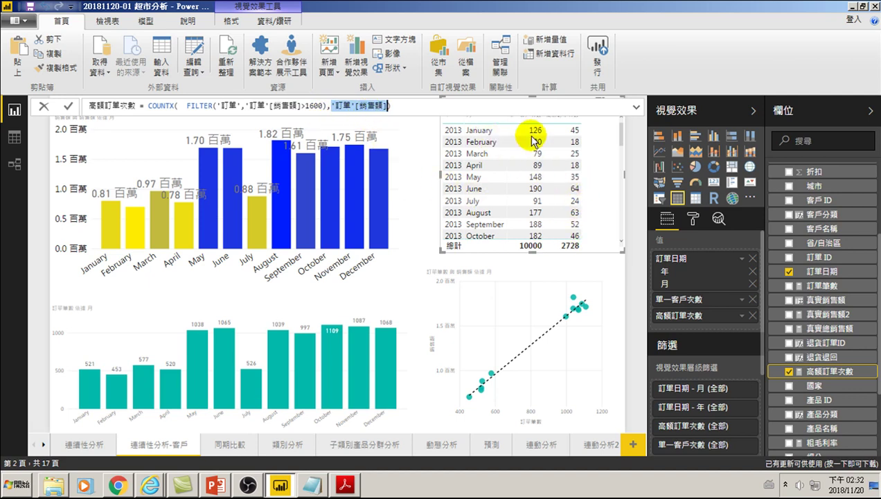
pyautogui.click(392, 105)
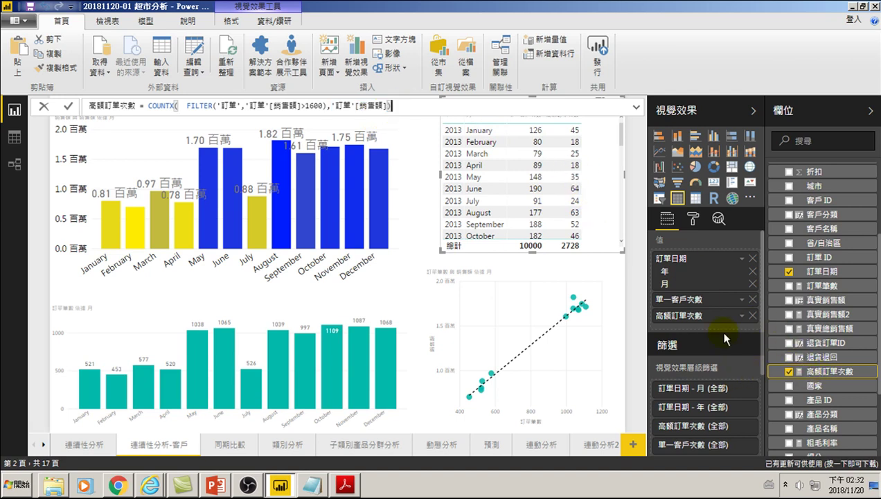
pyautogui.click(618, 138)
pyautogui.click(619, 137)
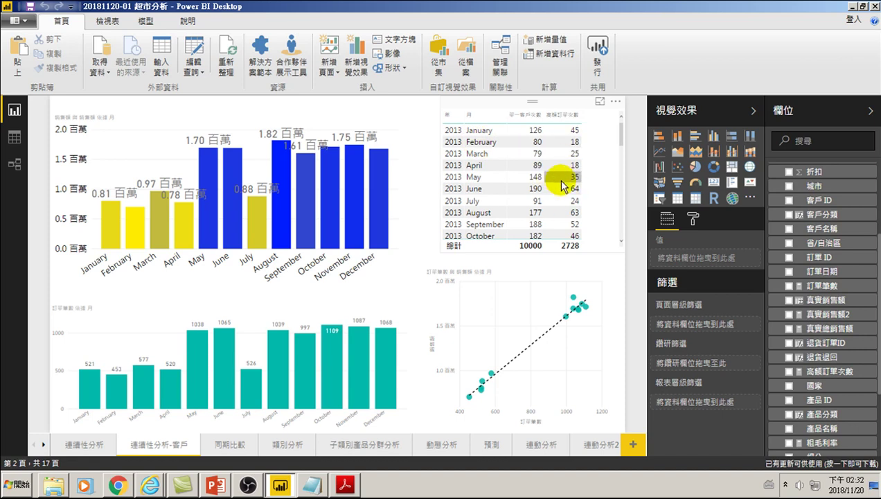
# Step: Replace 訂單筆數 with 高額訂單次數 in the teal column chart's Value well
pyautogui.click(248, 305)
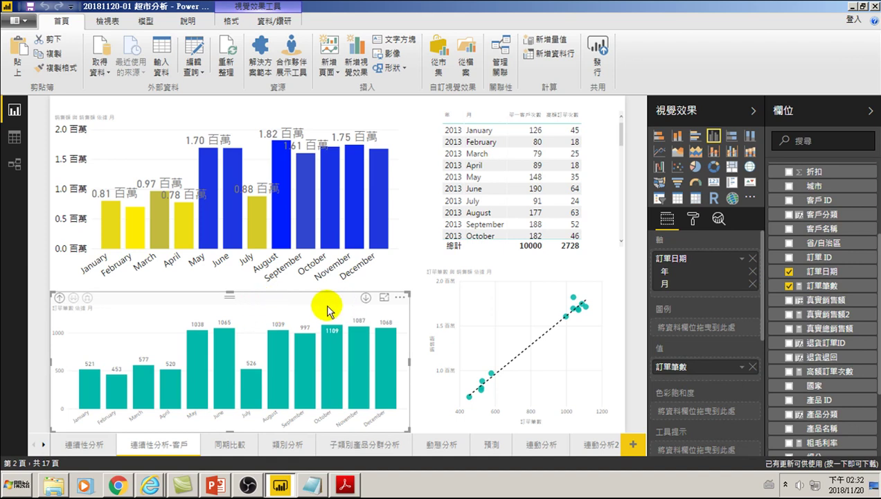
pyautogui.click(742, 367)
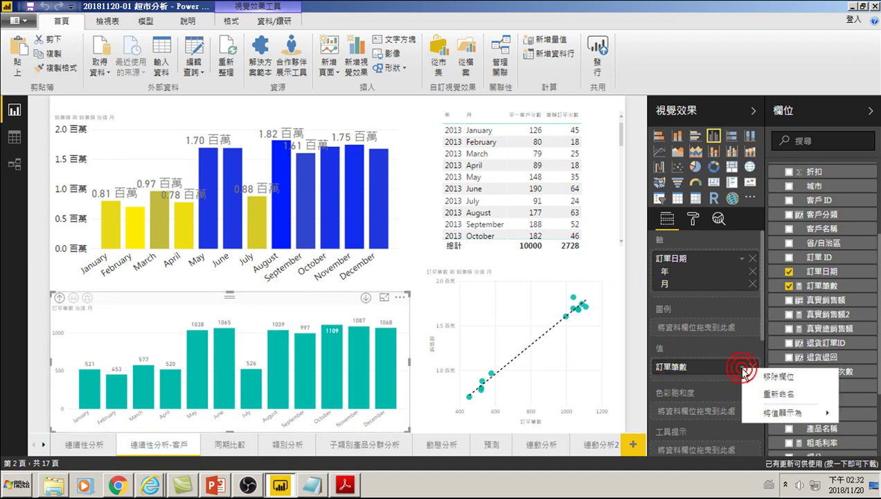
pyautogui.click(753, 368)
pyautogui.click(754, 367)
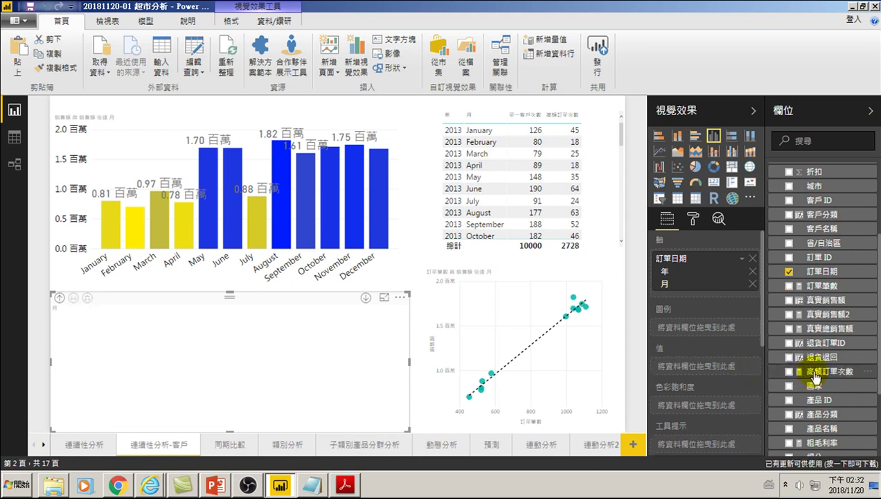
pyautogui.moveTo(804, 377); pyautogui.dragTo(718, 374)
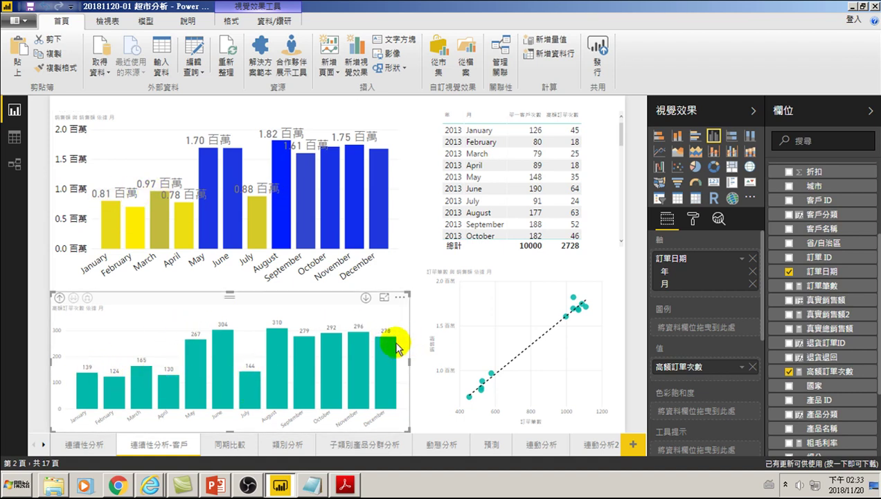
pyautogui.click(569, 352)
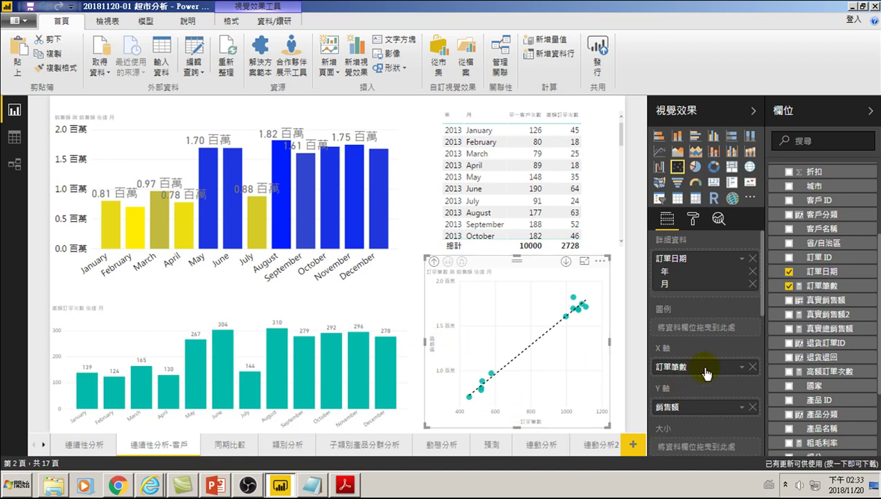
# Step: Swap the scatter plot's X axis from 訂單筆數 to 高額訂單次數
pyautogui.click(753, 367)
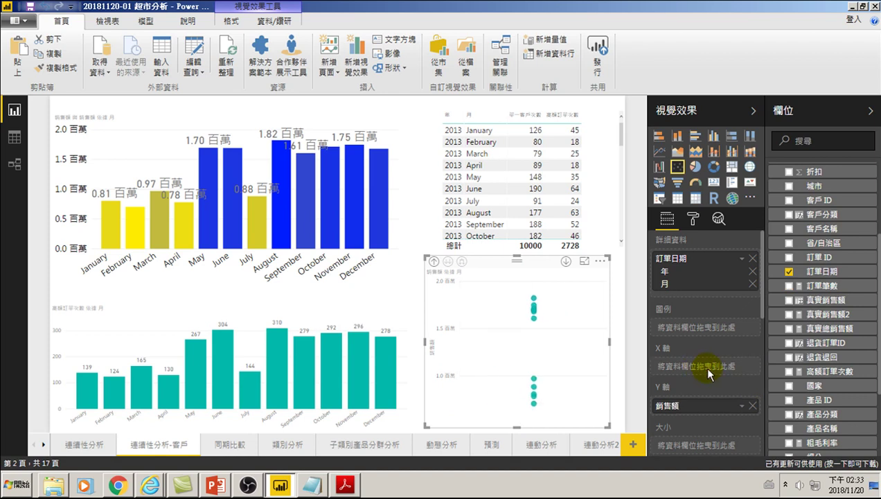
pyautogui.moveTo(812, 374); pyautogui.dragTo(730, 411)
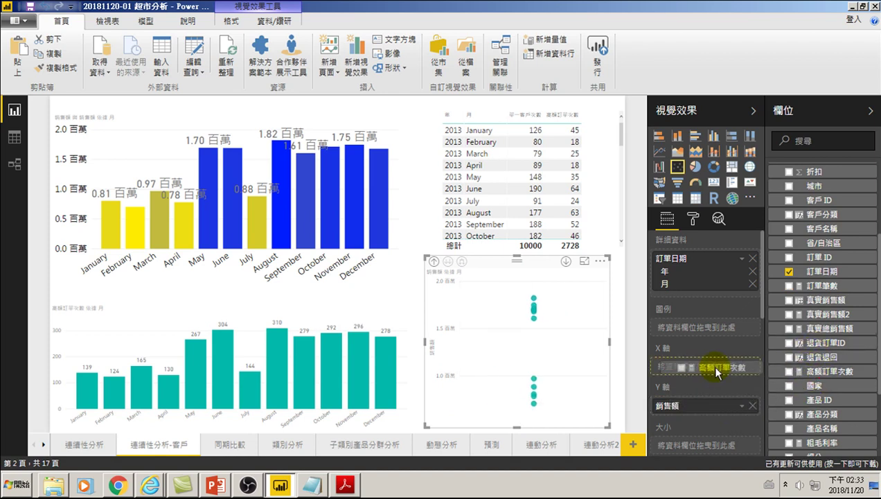
pyautogui.moveTo(730, 411); pyautogui.dragTo(724, 369)
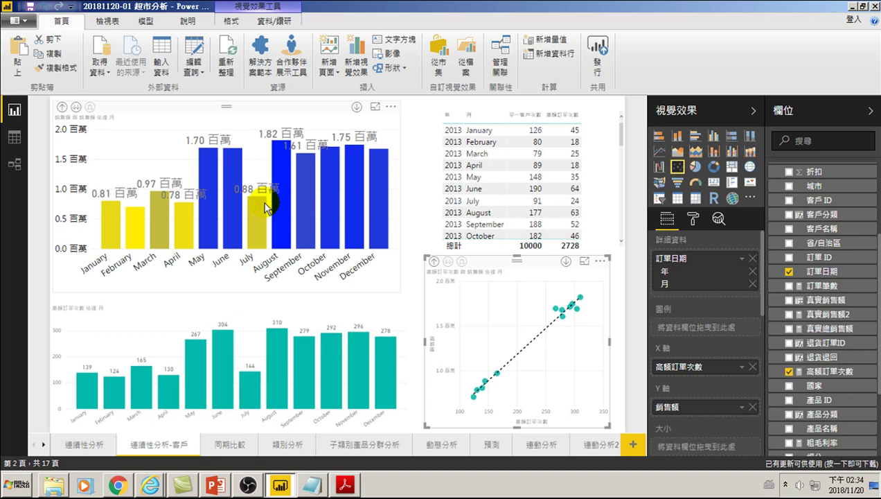
pyautogui.click(588, 151)
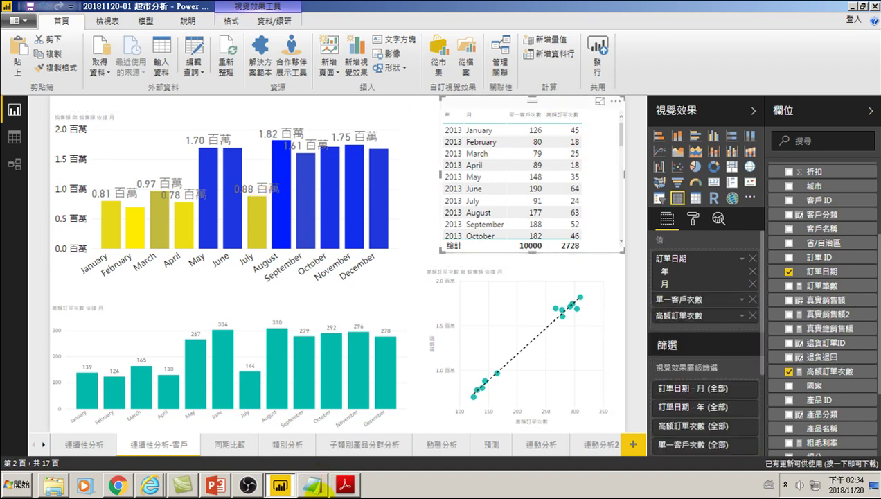
# Step: Bring the Notepad window with the COUNTX high-value order formula notes to the front
pyautogui.click(314, 483)
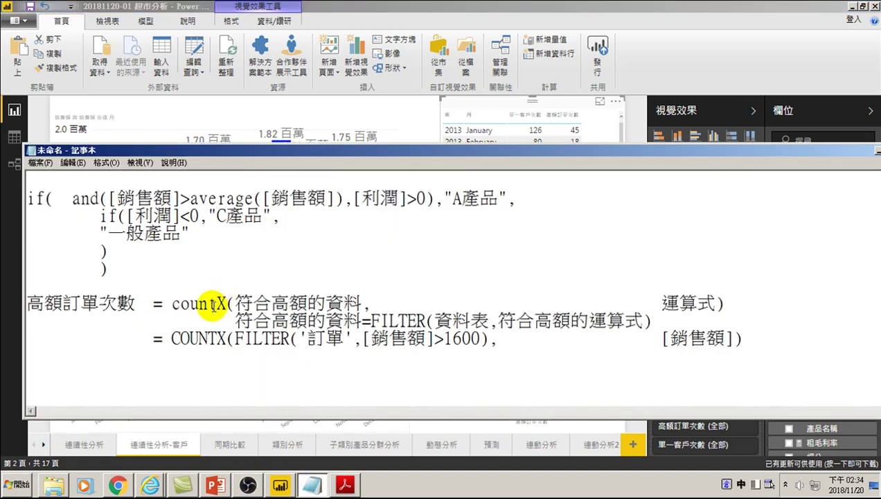